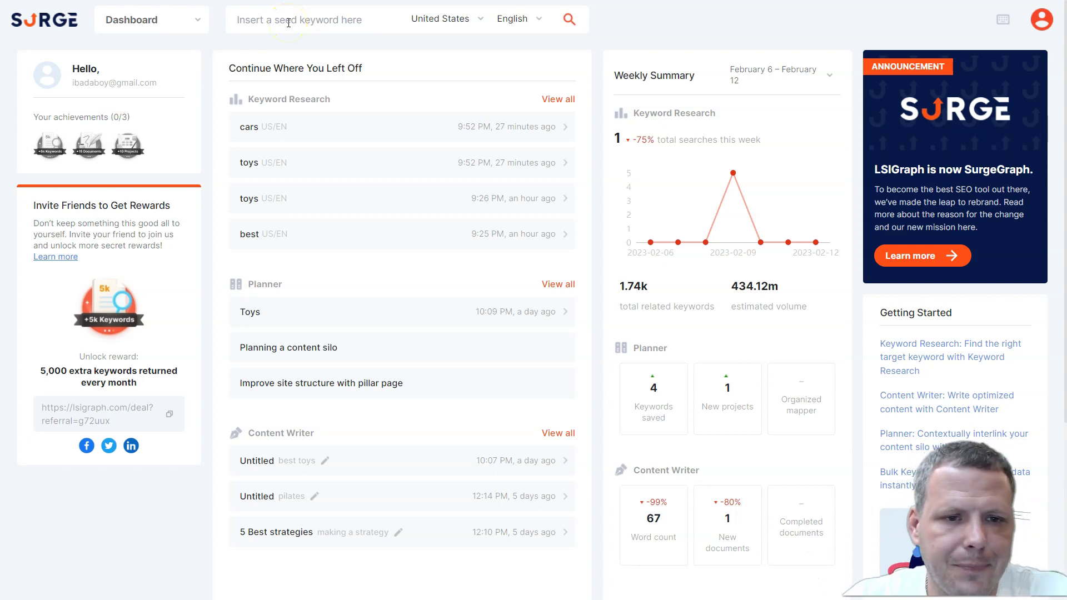
# Step: Open the keyword research for the recent US/English seed keyword "cars"
pyautogui.click(295, 104)
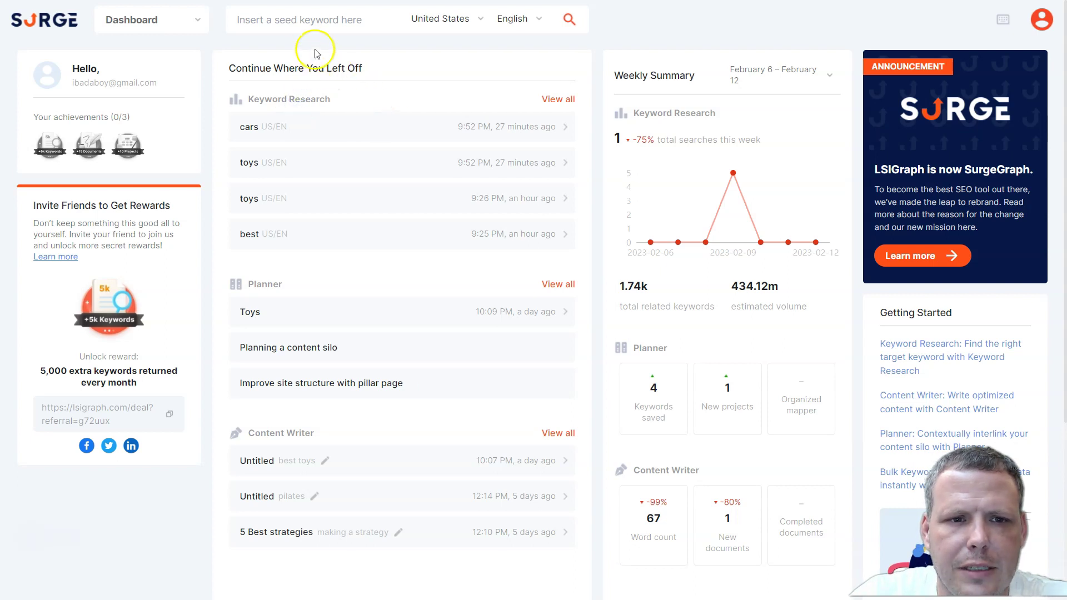
pyautogui.click(303, 25)
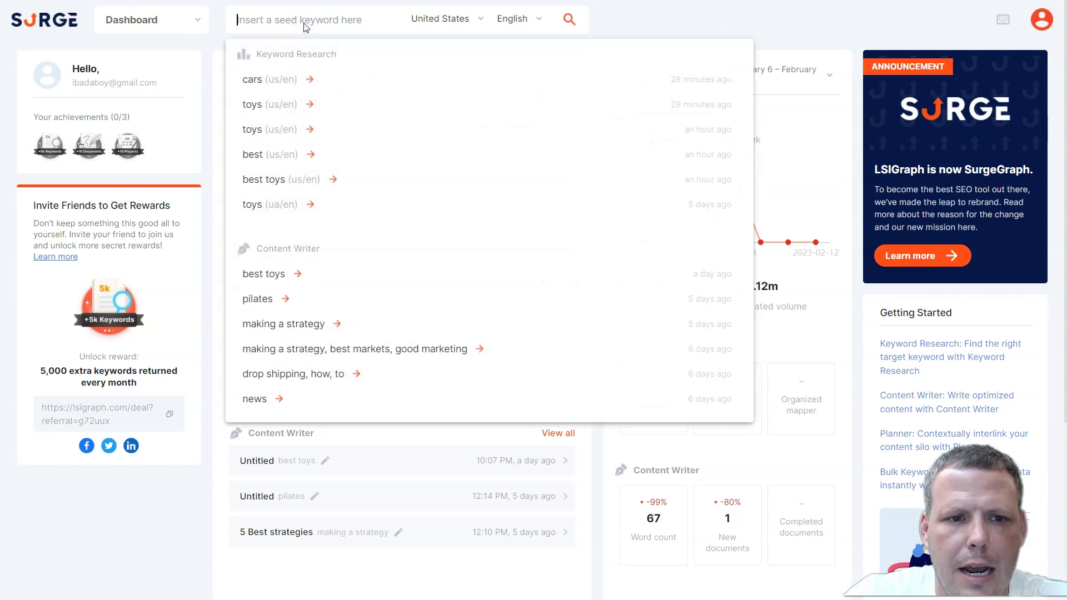
pyautogui.click(304, 79)
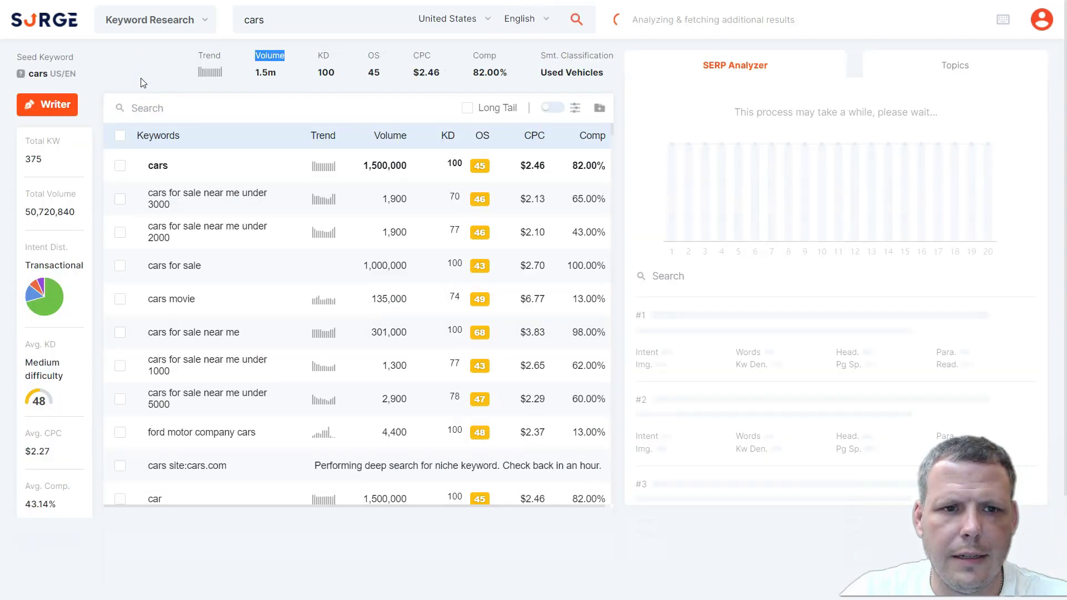
pyautogui.click(170, 92)
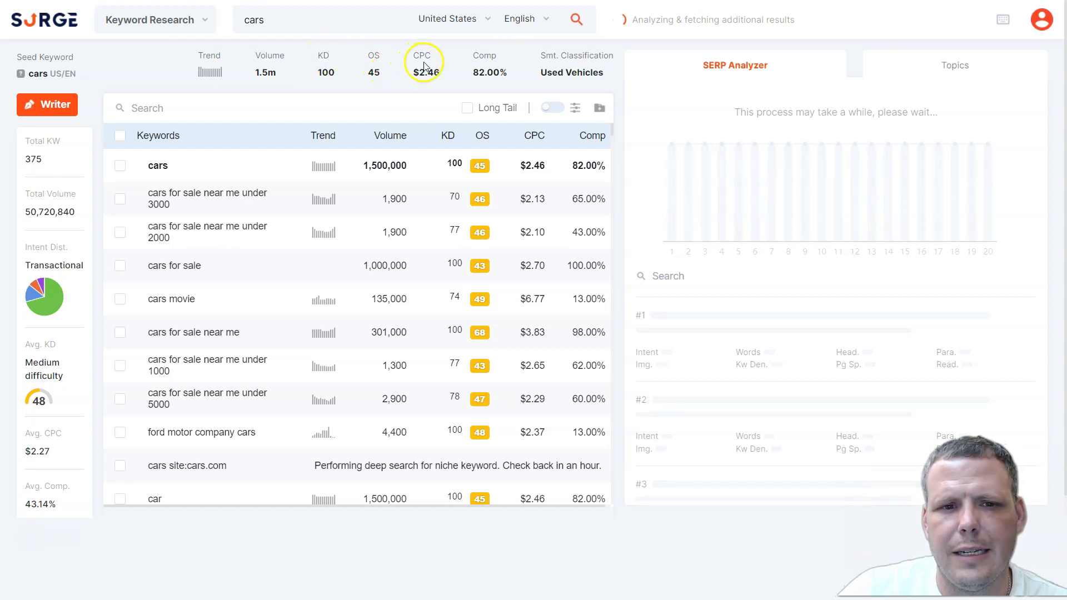
# Step: Read the explanations of the opportunity score, search trend and competition metrics in the cars keyword results
pyautogui.moveTo(374, 59)
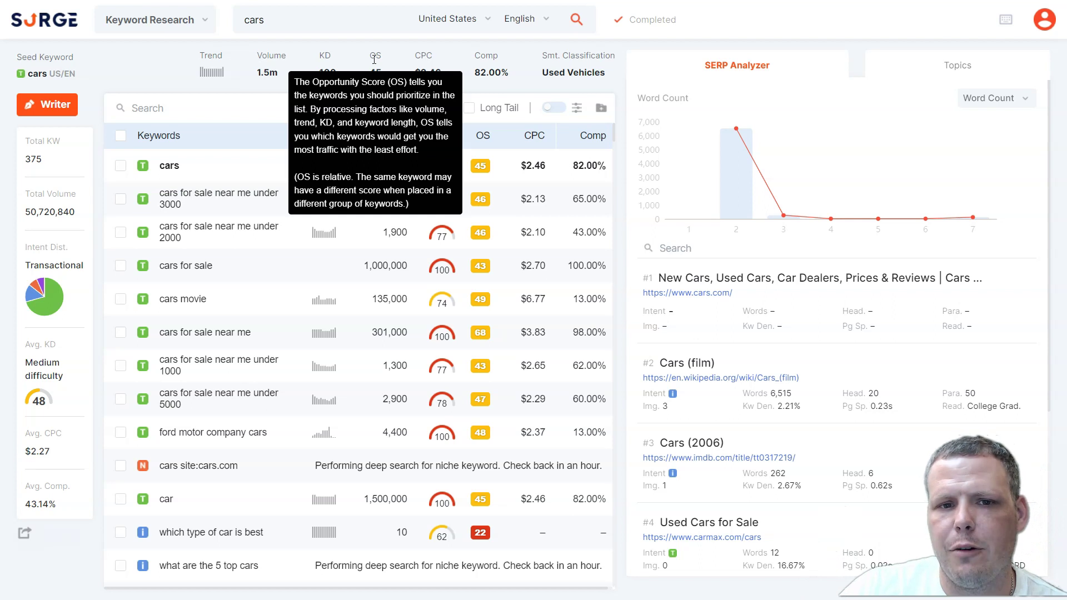
pyautogui.click(481, 60)
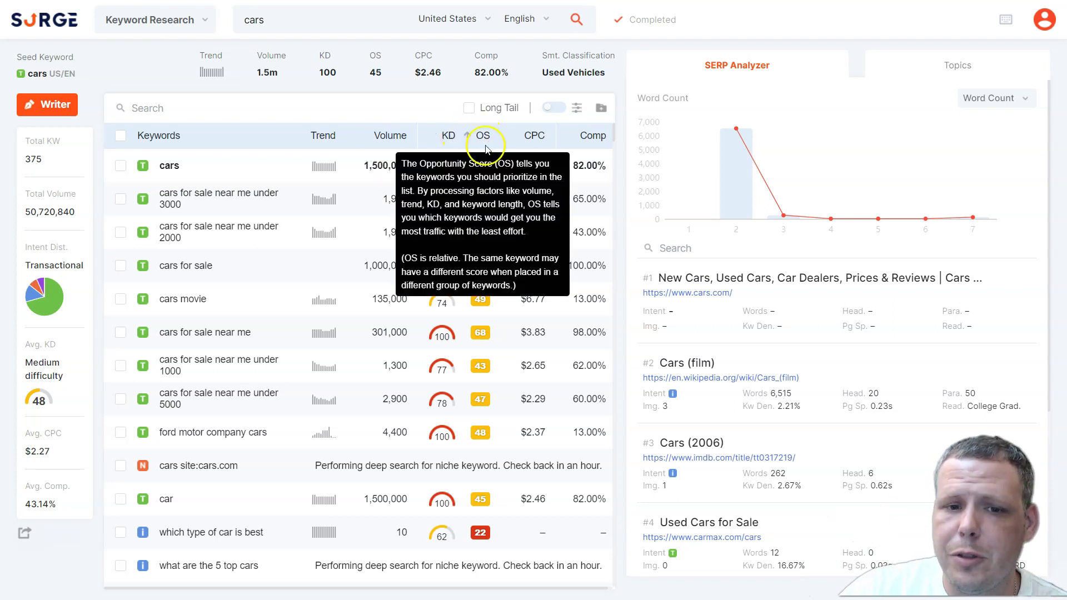
pyautogui.moveTo(486, 171)
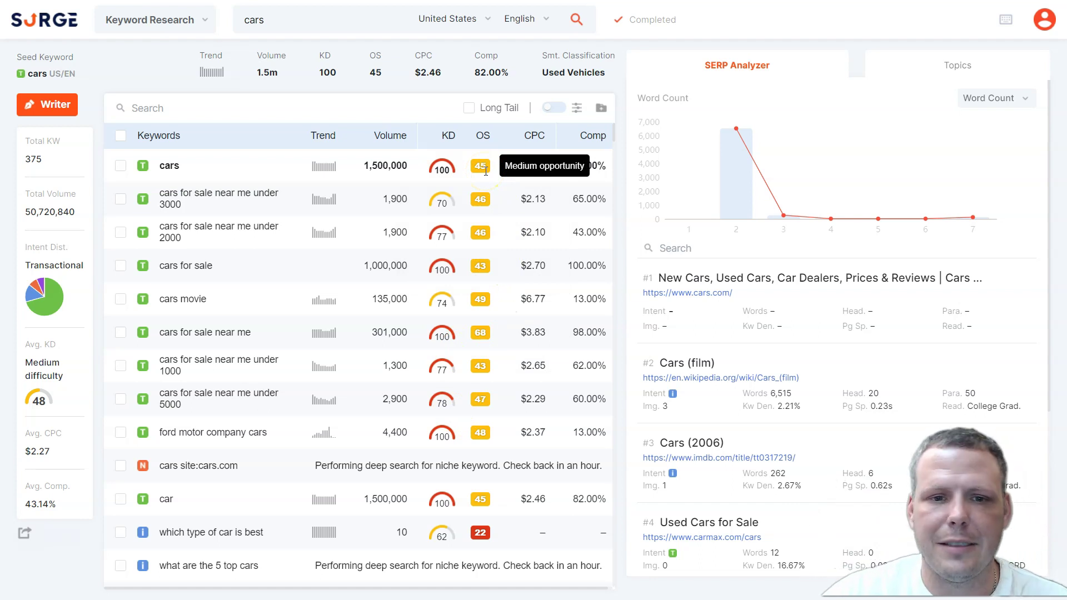
pyautogui.moveTo(370, 148)
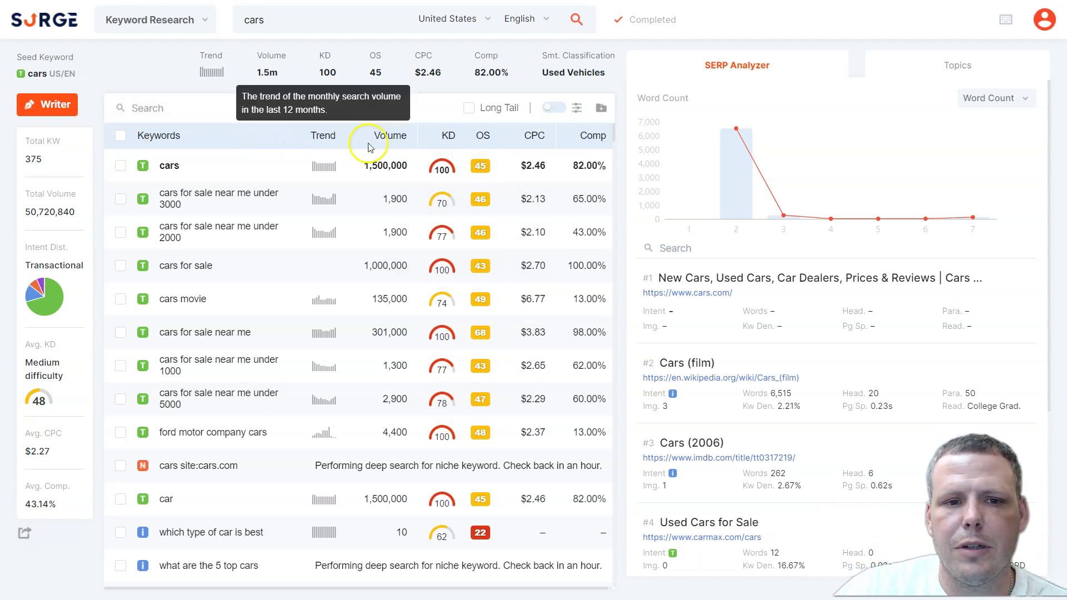
pyautogui.moveTo(582, 146)
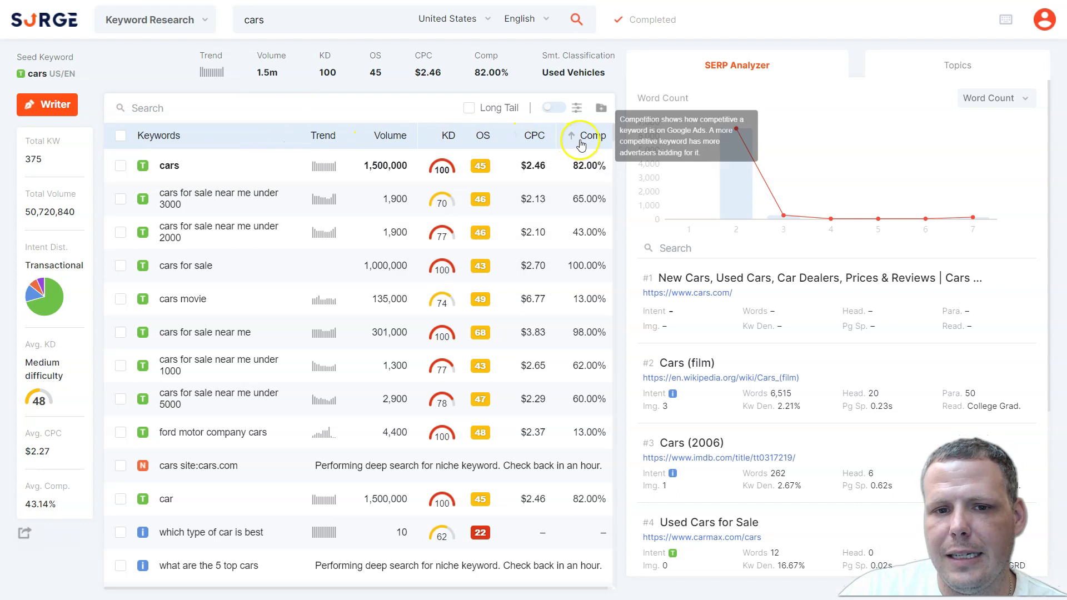
pyautogui.moveTo(108, 169)
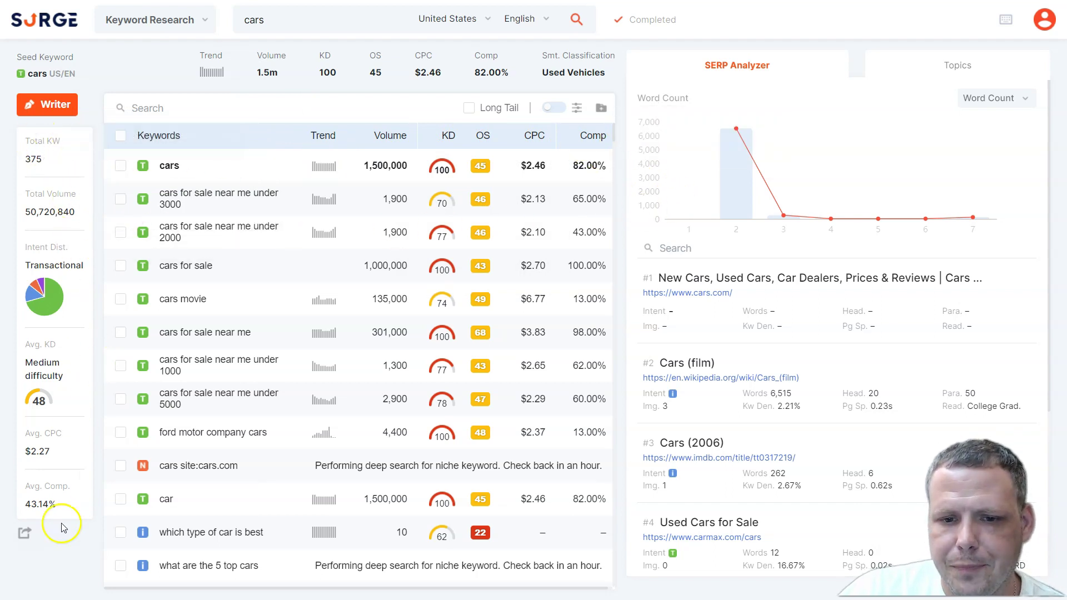
# Step: Look through the SERP Analyzer results for cars and change the chart metric to Paragraph Count
pyautogui.scroll(-5, 701, 261)
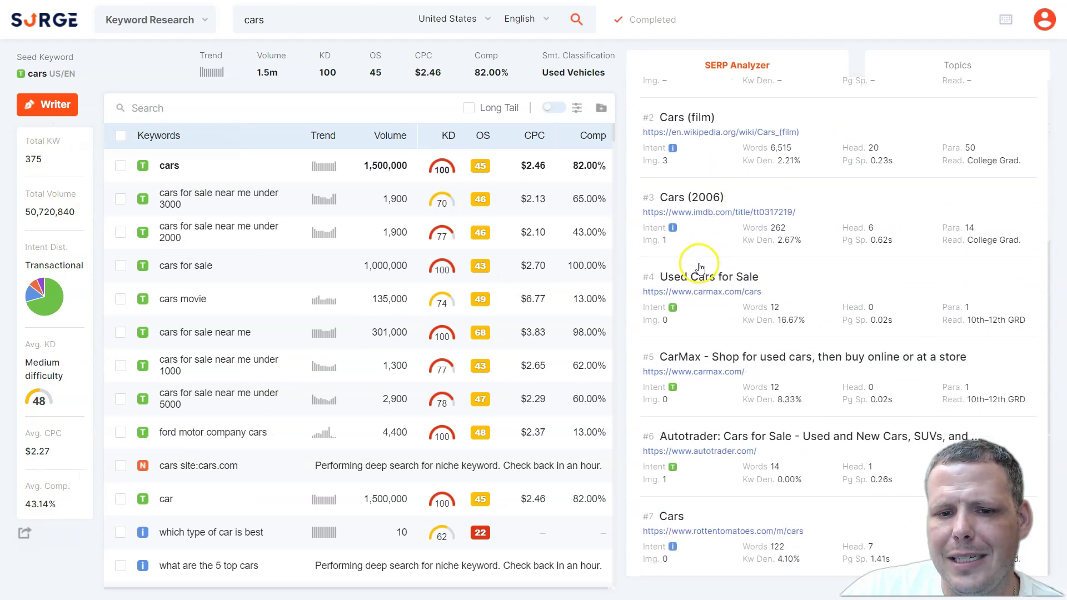
pyautogui.scroll(5, 721, 235)
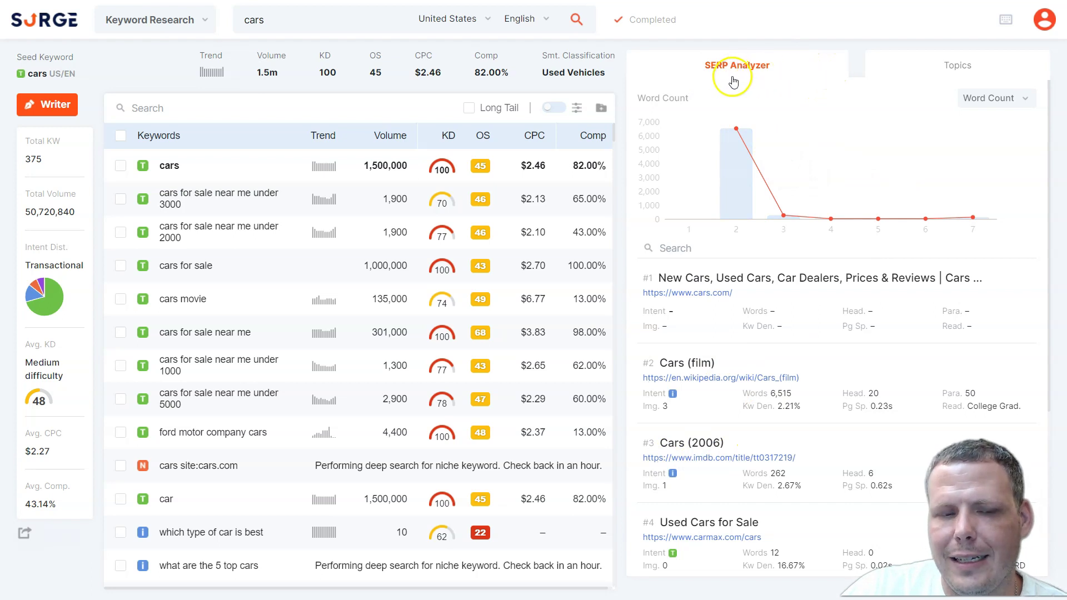
pyautogui.moveTo(739, 136)
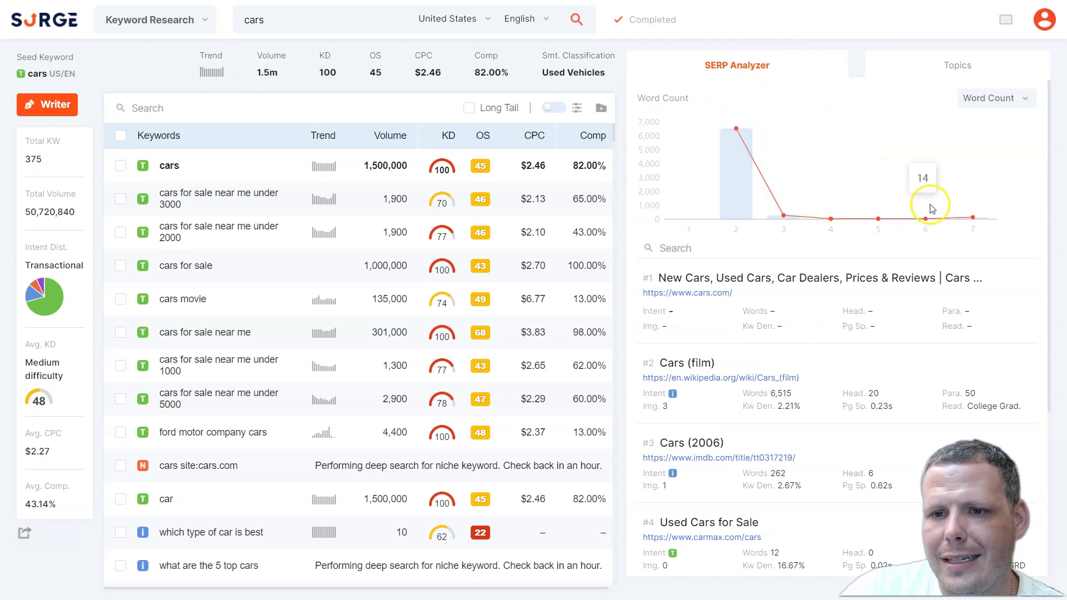
pyautogui.click(1014, 100)
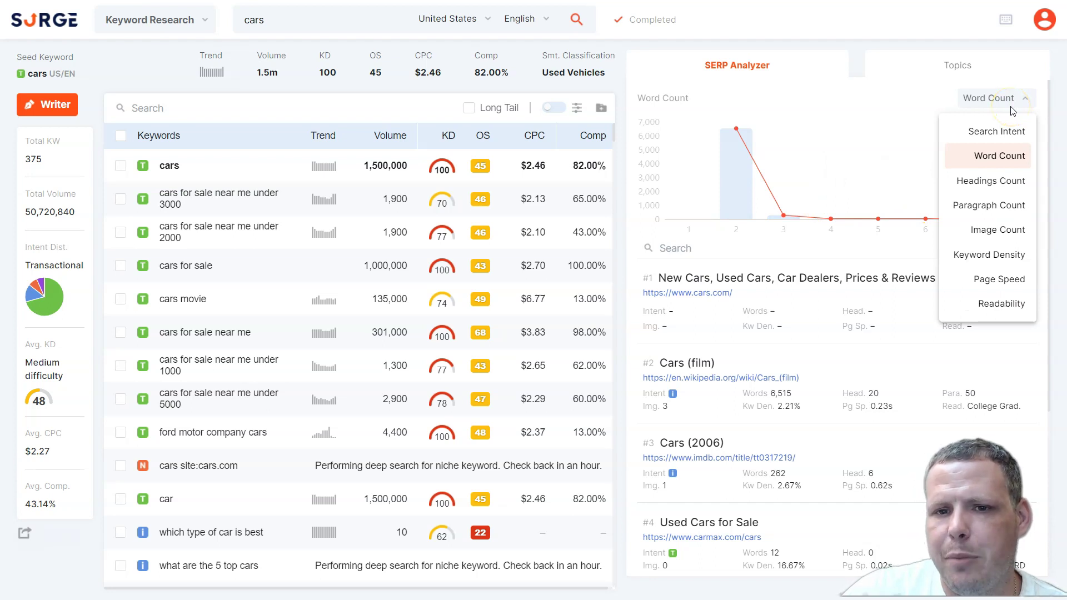
pyautogui.click(1007, 339)
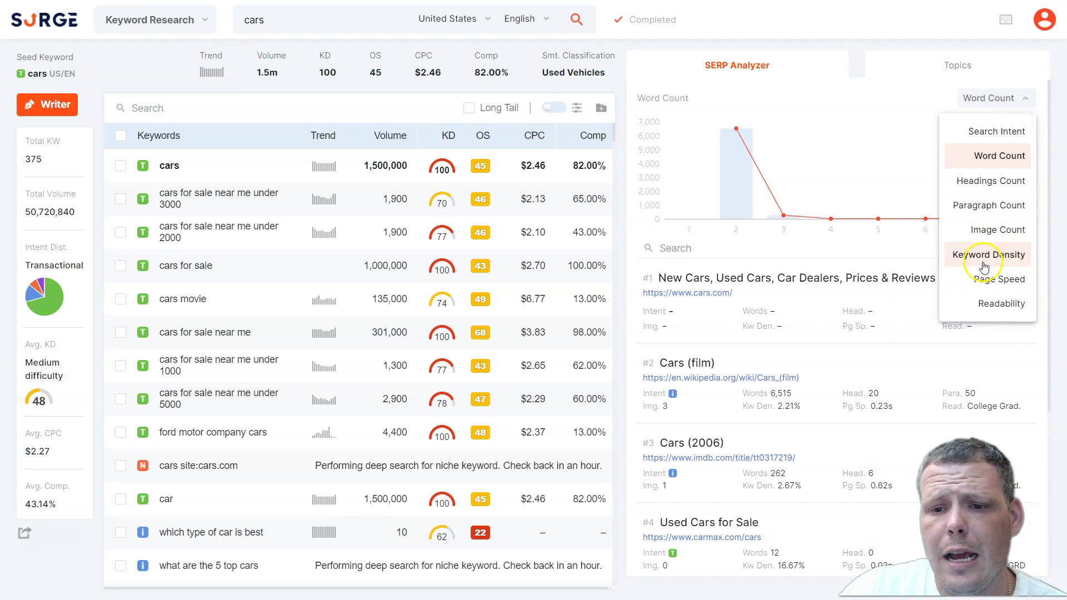
pyautogui.click(986, 205)
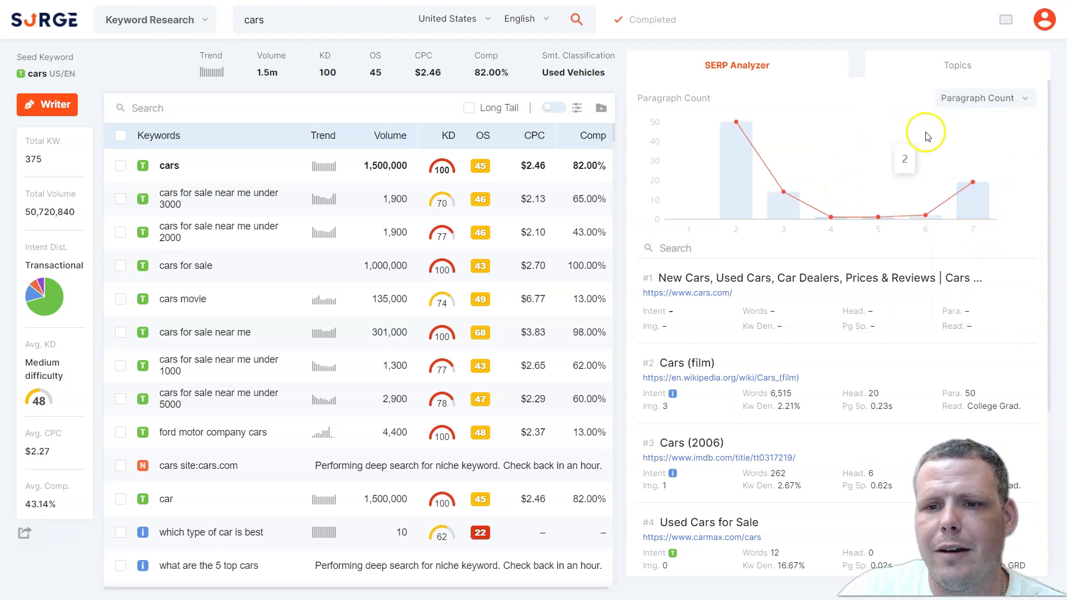
# Step: Show the topics for the cars seed keyword and view their available sorting criteria
pyautogui.click(985, 69)
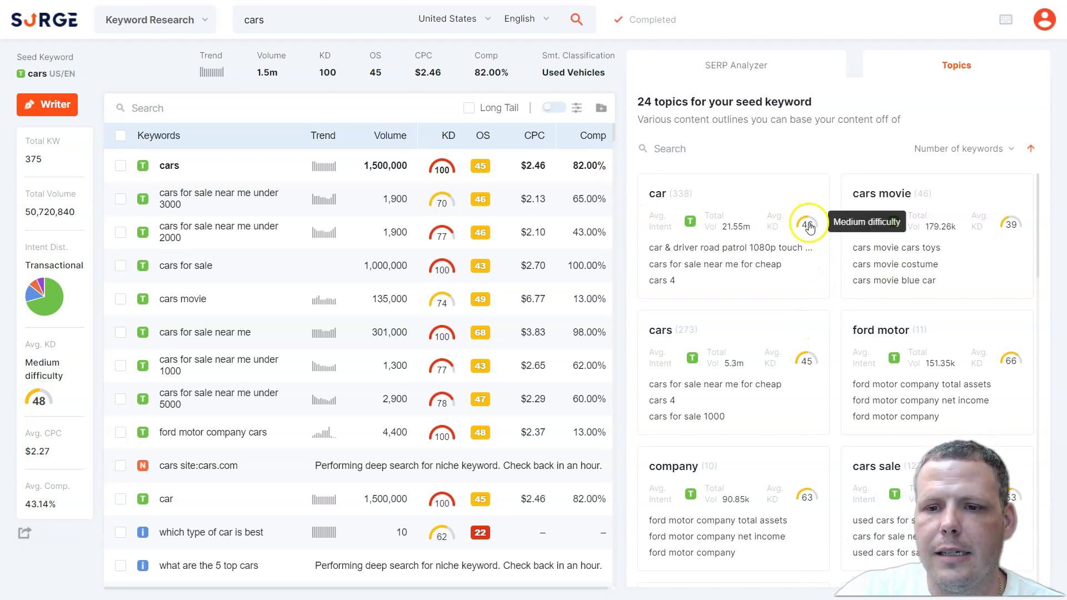
pyautogui.scroll(-1, 811, 222)
pyautogui.click(995, 147)
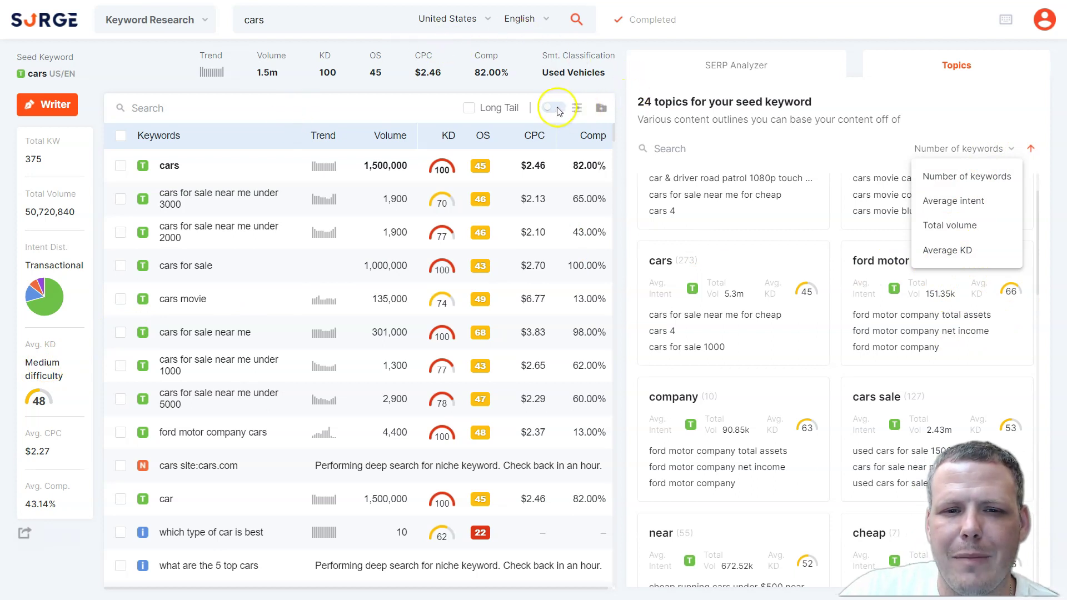
# Step: Review the keyword list's filter options for intent, volume, difficulty and opportunity score, leaving them unapplied
pyautogui.click(576, 113)
pyautogui.click(577, 108)
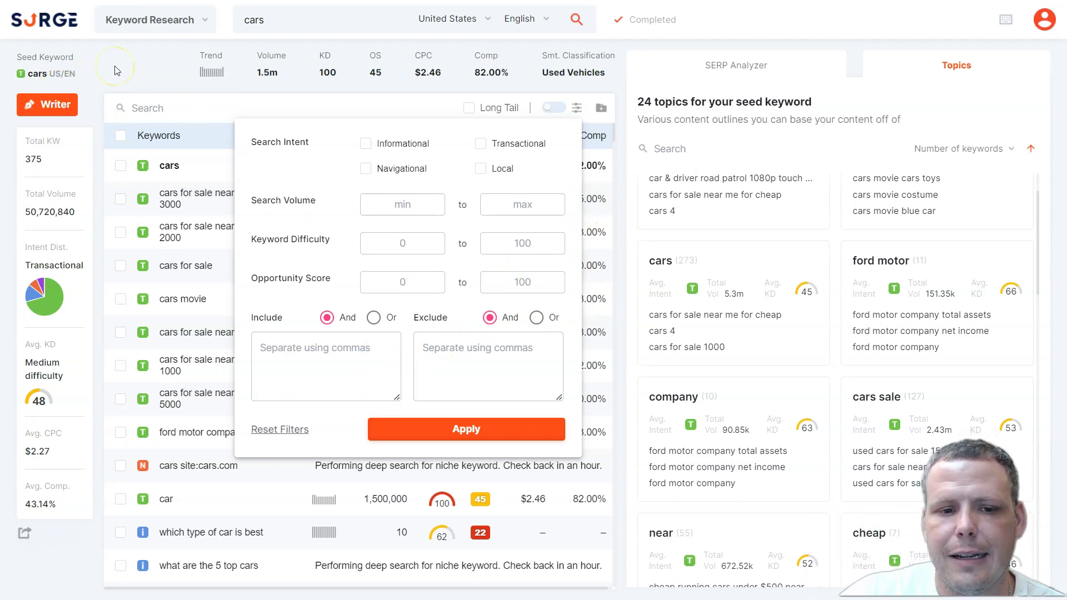
pyautogui.click(161, 64)
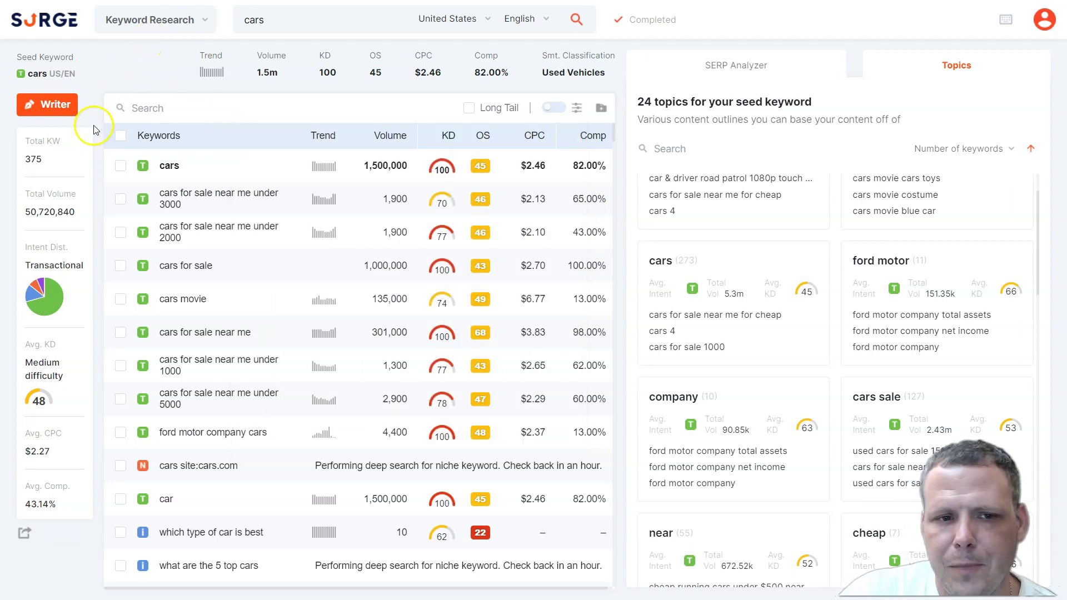
# Step: Examine the related cars keywords and the meaning of their search intent labels
pyautogui.scroll(-10, 259, 173)
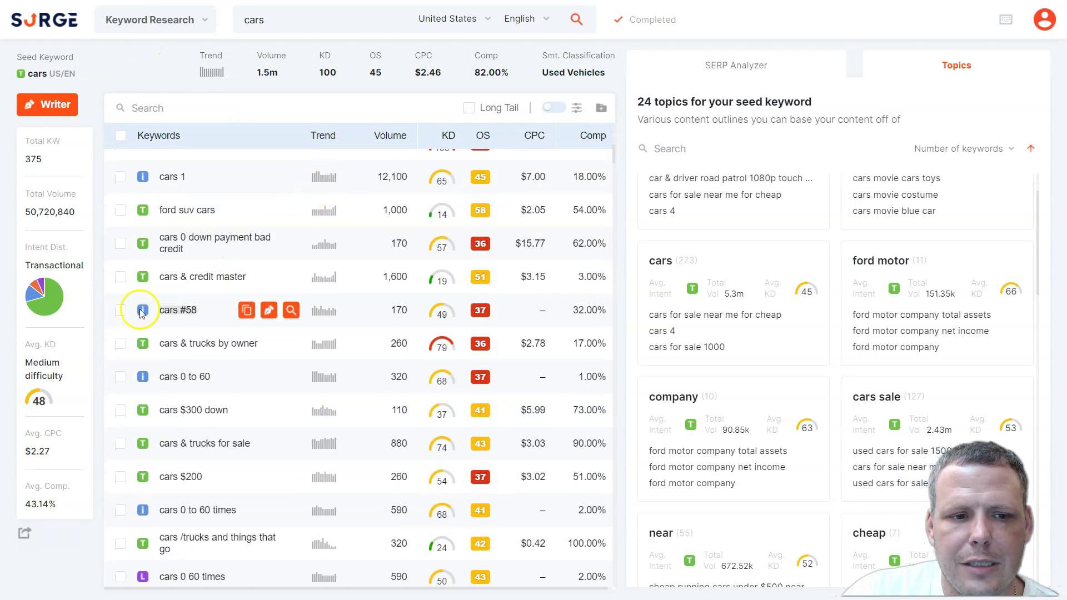
pyautogui.moveTo(142, 314)
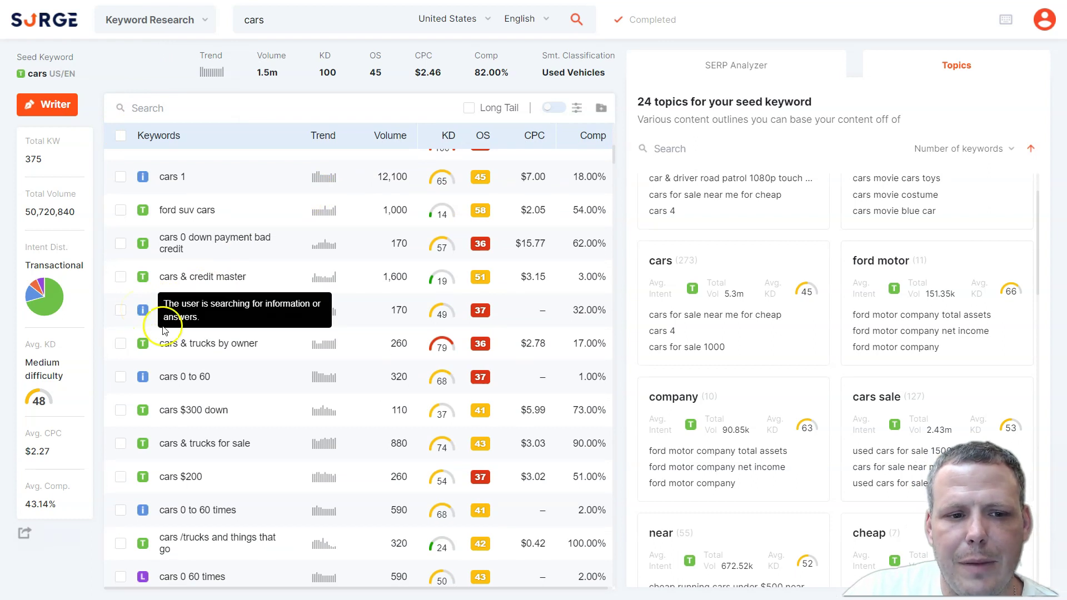
pyautogui.click(142, 281)
pyautogui.scroll(5, 144, 281)
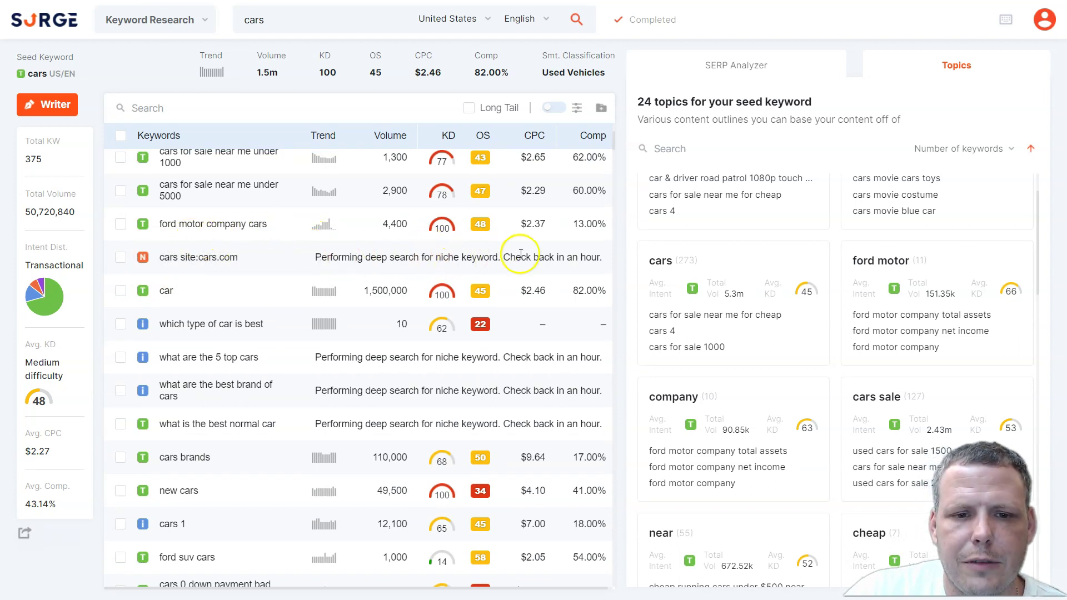
pyautogui.scroll(-9, 167, 305)
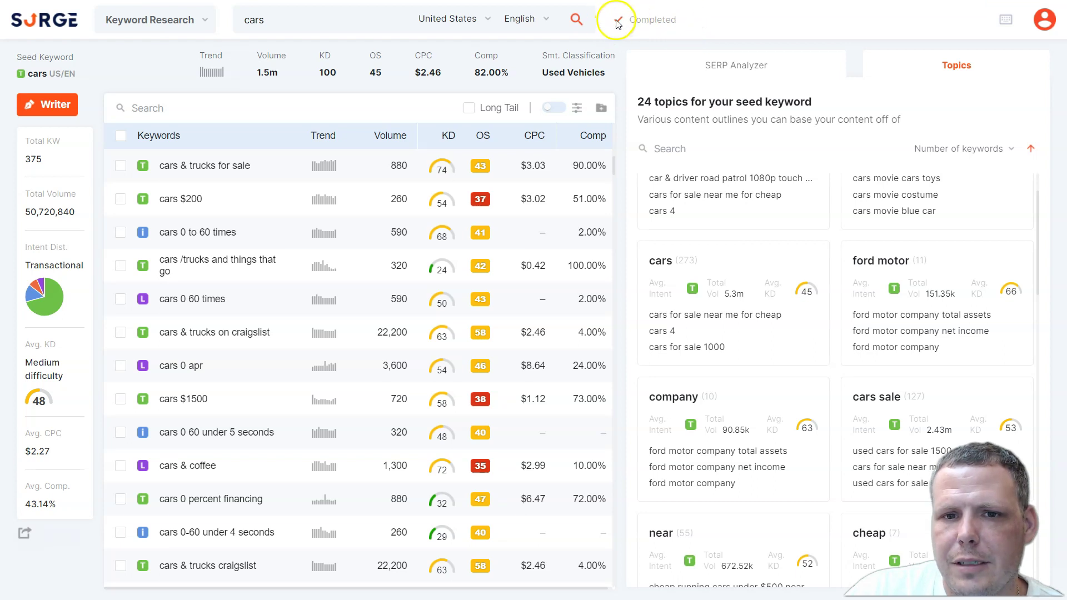
# Step: Display the list of available keyboard shortcuts
pyautogui.click(1007, 20)
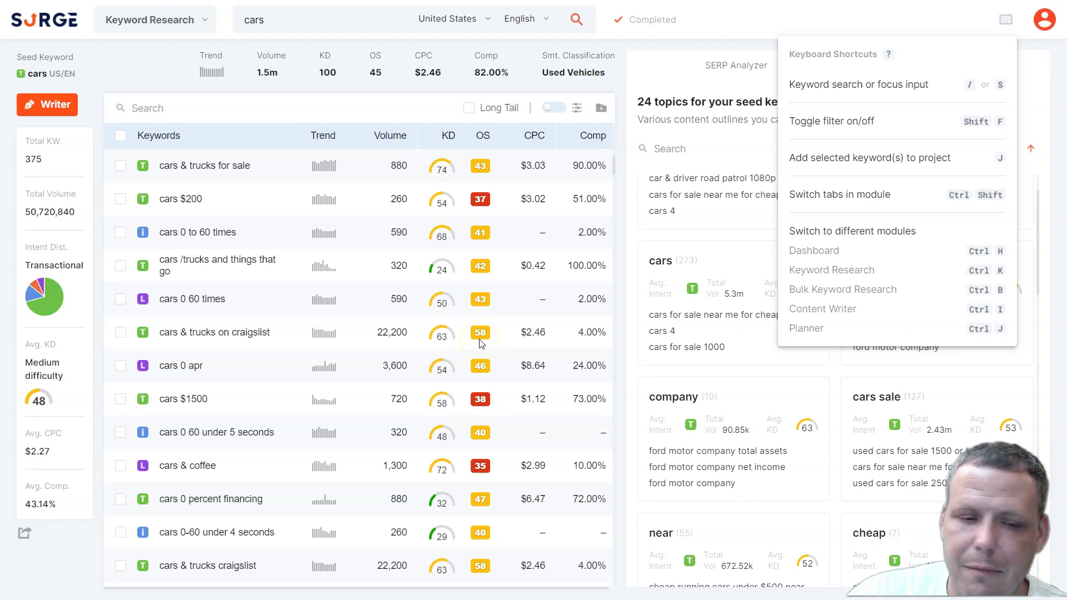
pyautogui.click(48, 105)
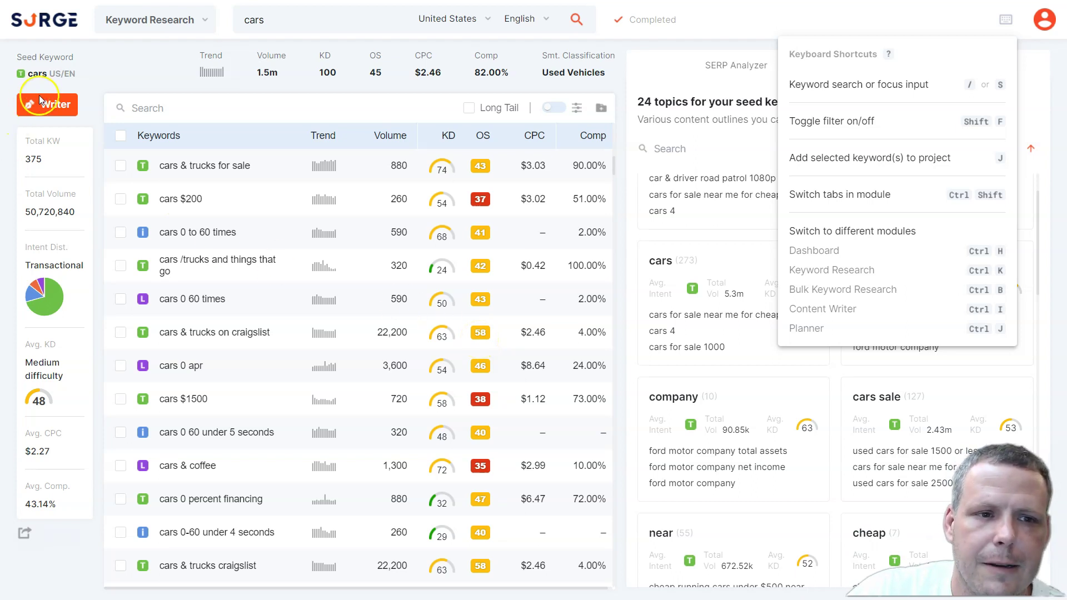
# Step: Switch to the Planner module and open the Toys project
pyautogui.click(150, 20)
pyautogui.click(136, 107)
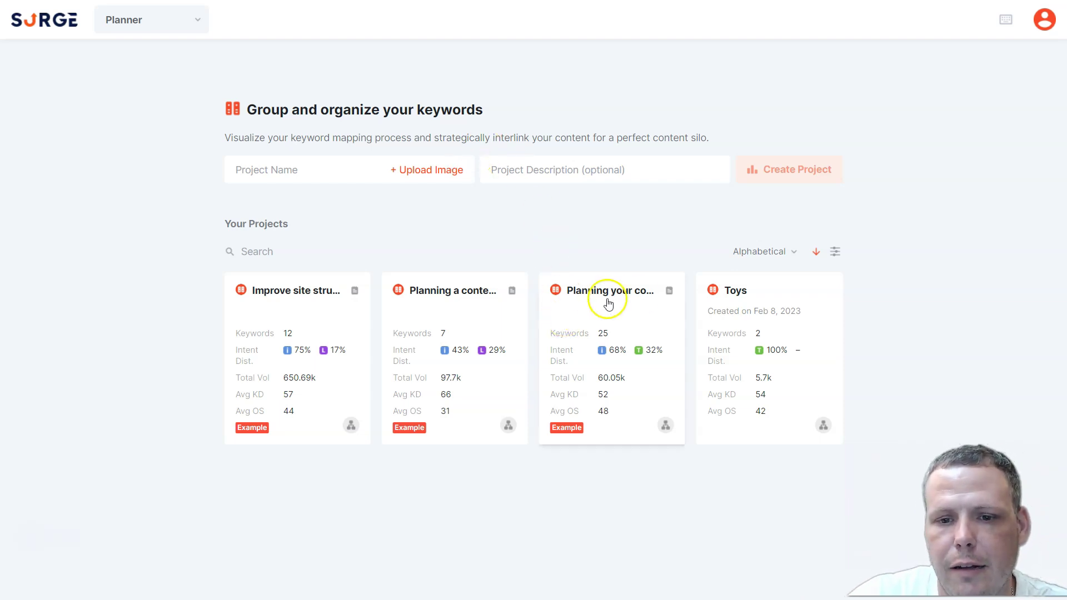
pyautogui.click(745, 290)
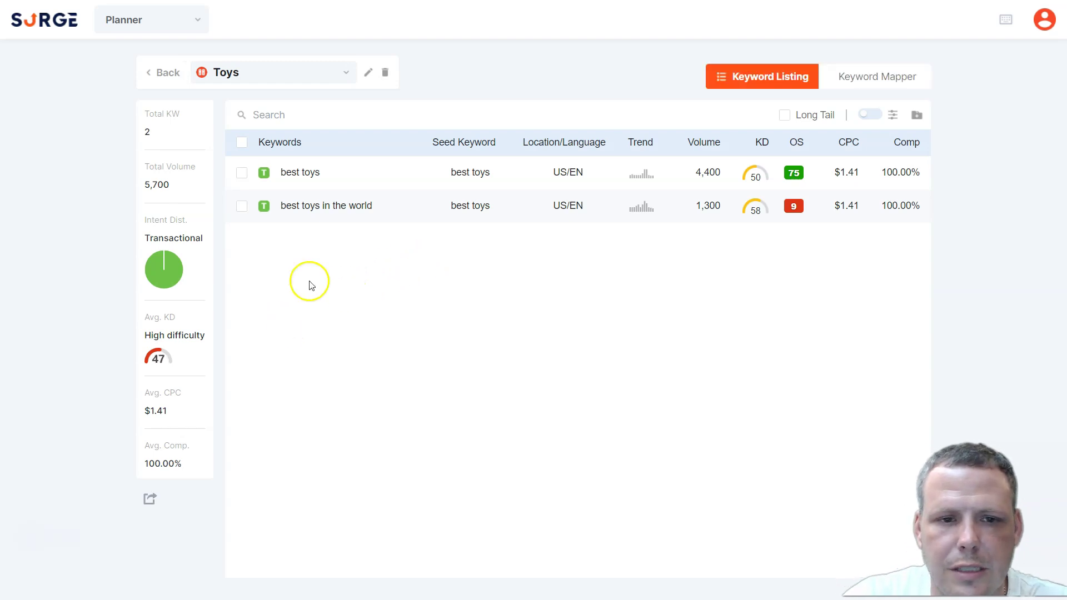
# Step: Select the "best toys" keyword, then view the project's export formats without exporting
pyautogui.click(240, 177)
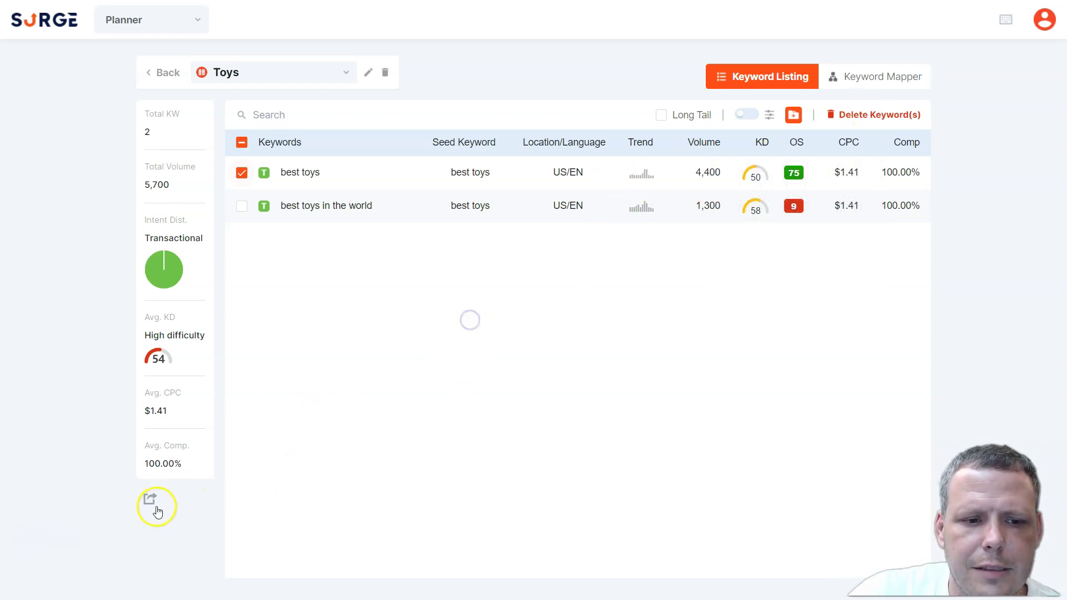
pyautogui.click(149, 499)
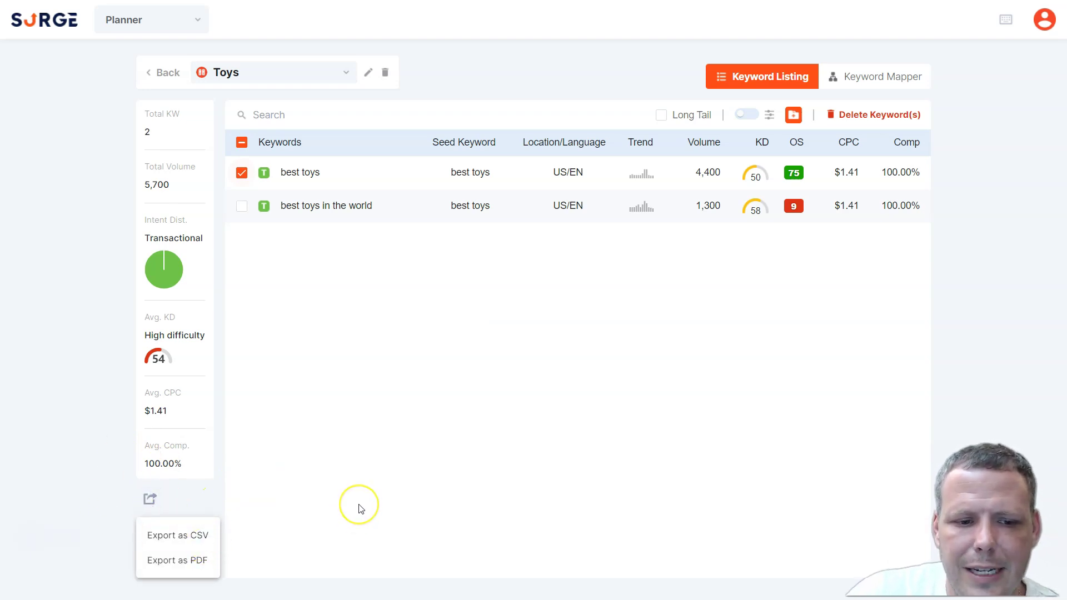
pyautogui.click(432, 453)
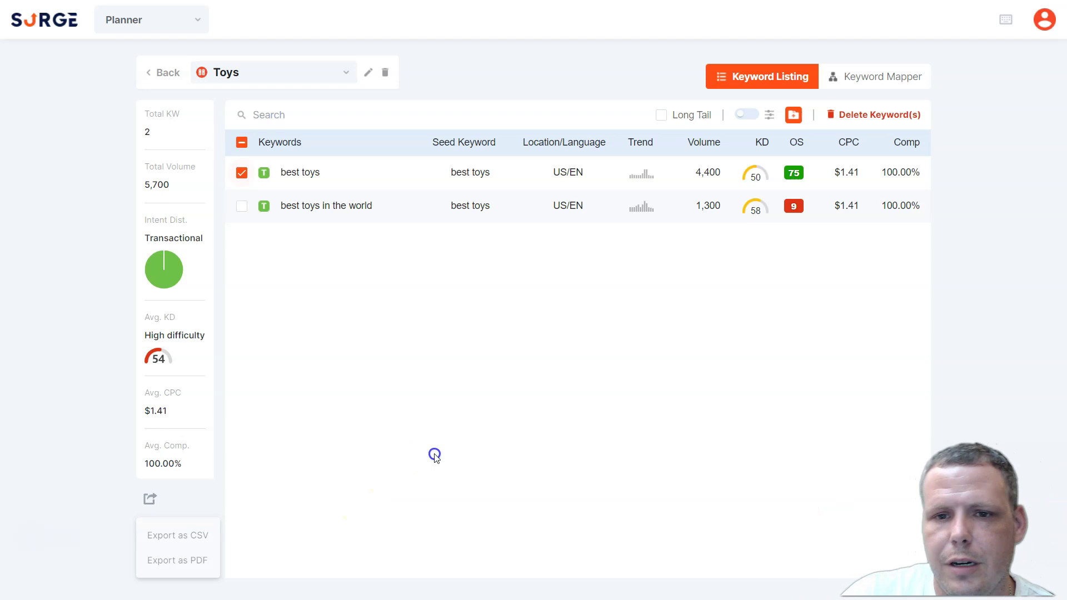
# Step: Open the Keyword Mapper of the Toys project
pyautogui.click(909, 86)
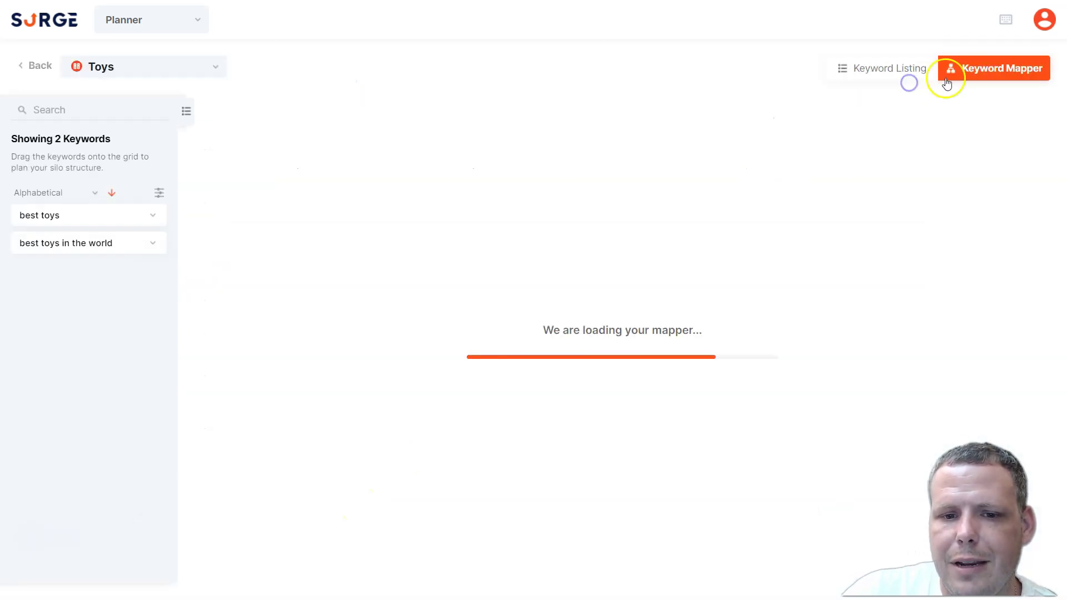
pyautogui.moveTo(439, 173); pyautogui.dragTo(594, 318)
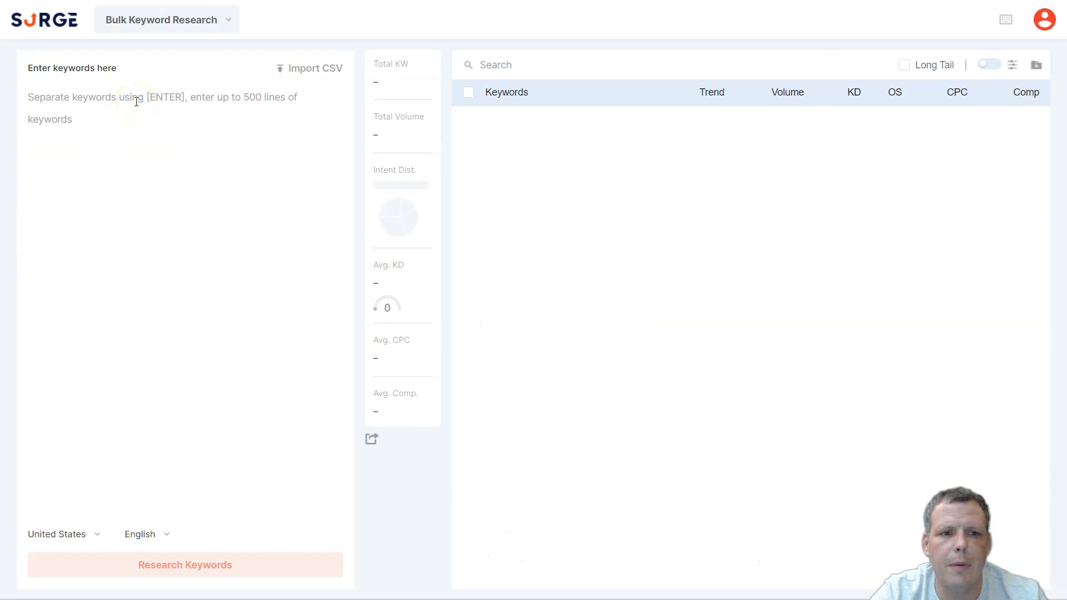
# Step: Enter the keywords car, driver and passenger on separate lines for bulk keyword research
pyautogui.click(166, 193)
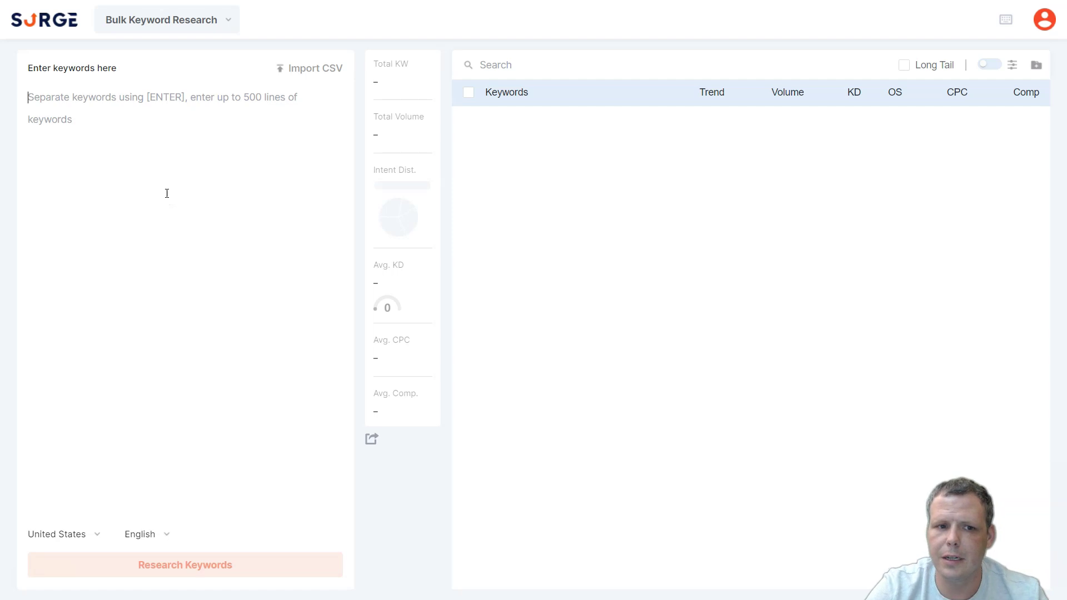
pyautogui.write('car')
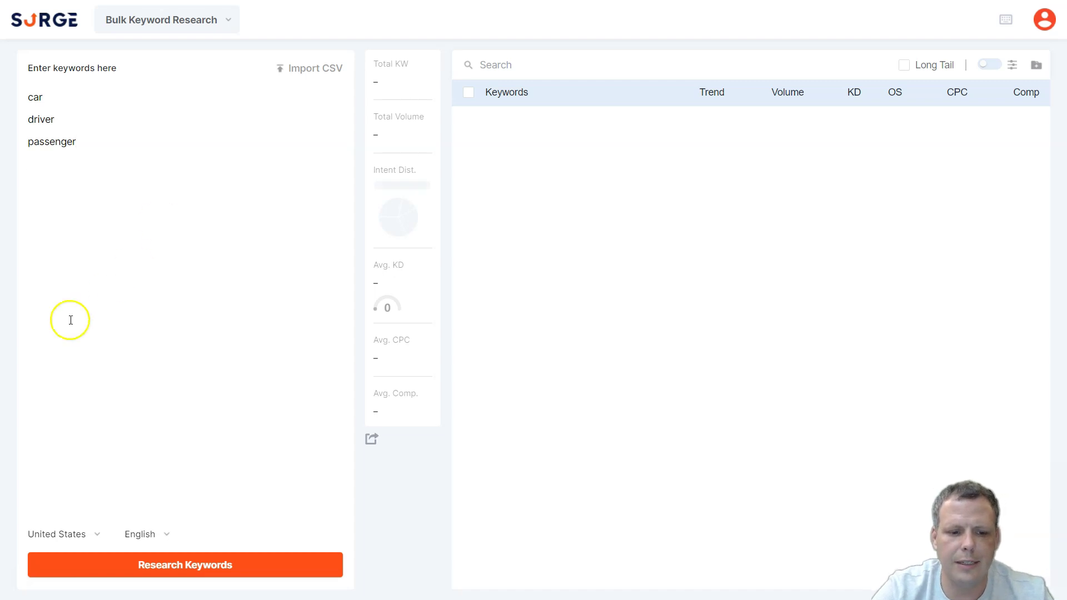
# Step: Run the bulk keyword research for the entered terms and check the results' keyword difficulty and opportunity scores
pyautogui.click(146, 565)
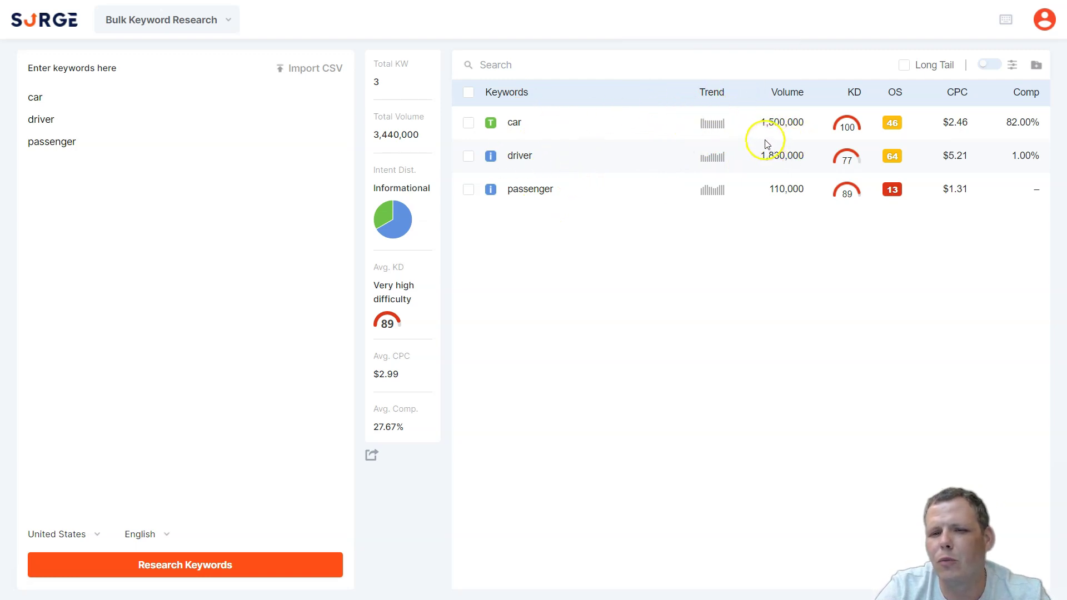
pyautogui.moveTo(848, 121)
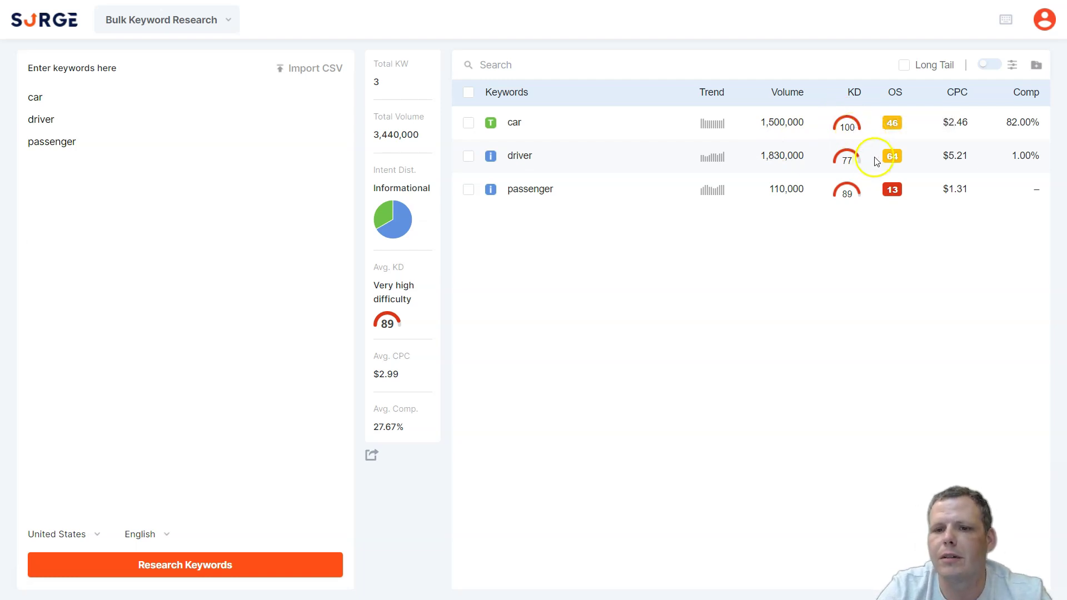
pyautogui.moveTo(893, 93)
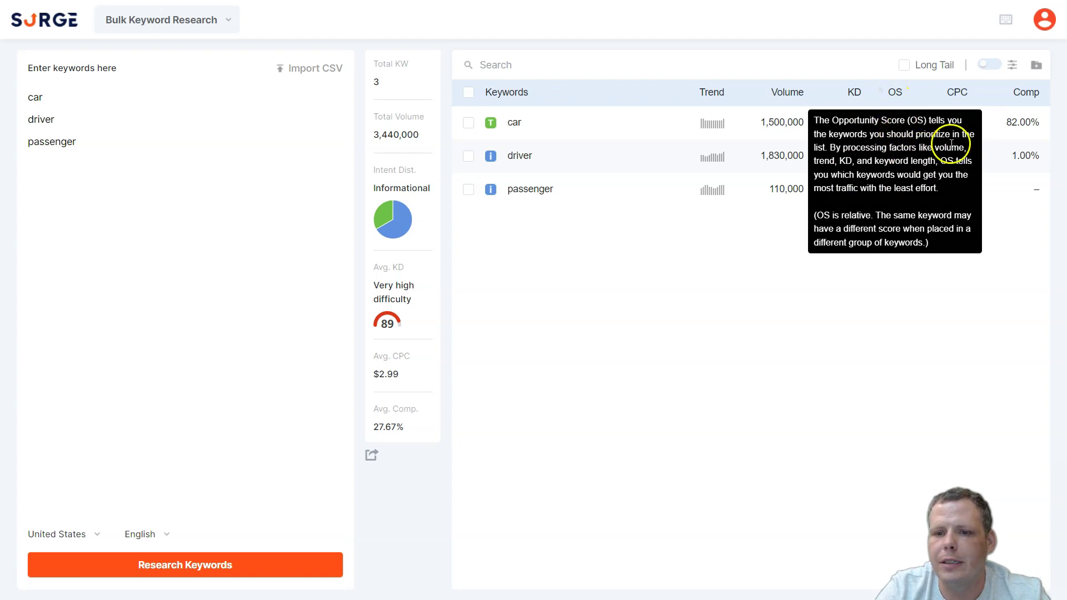
pyautogui.moveTo(896, 118)
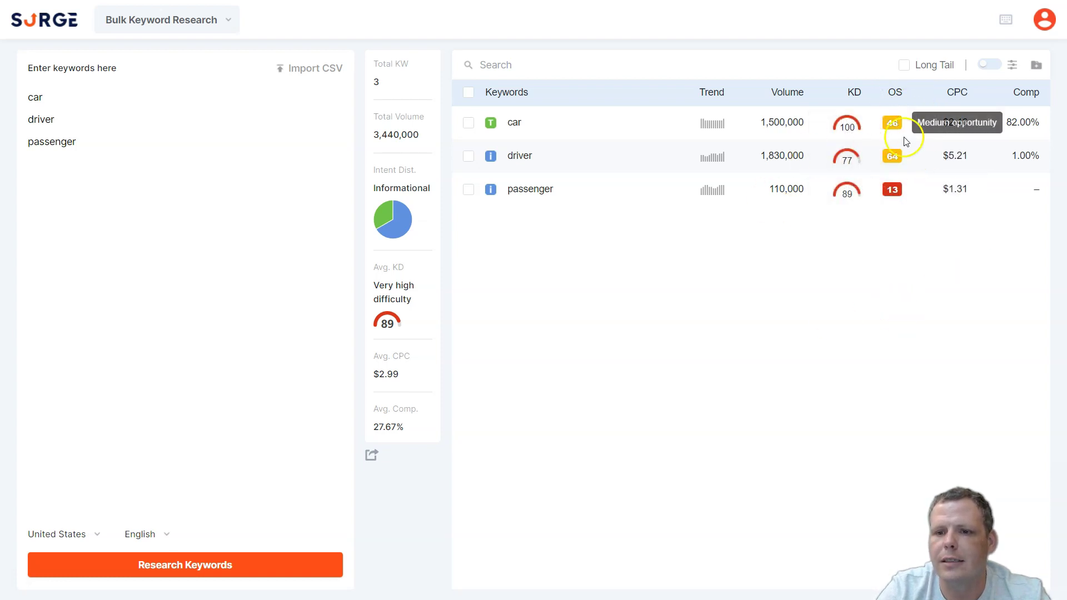
pyautogui.moveTo(897, 158)
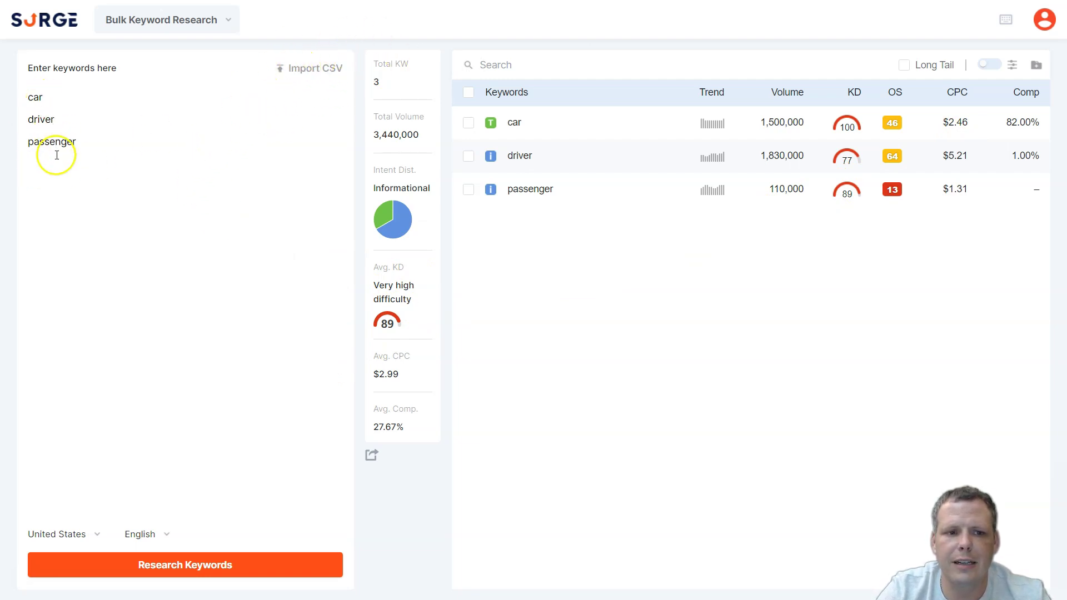
# Step: View the file picker for importing keywords from CSV, then close it without importing a file
pyautogui.click(323, 67)
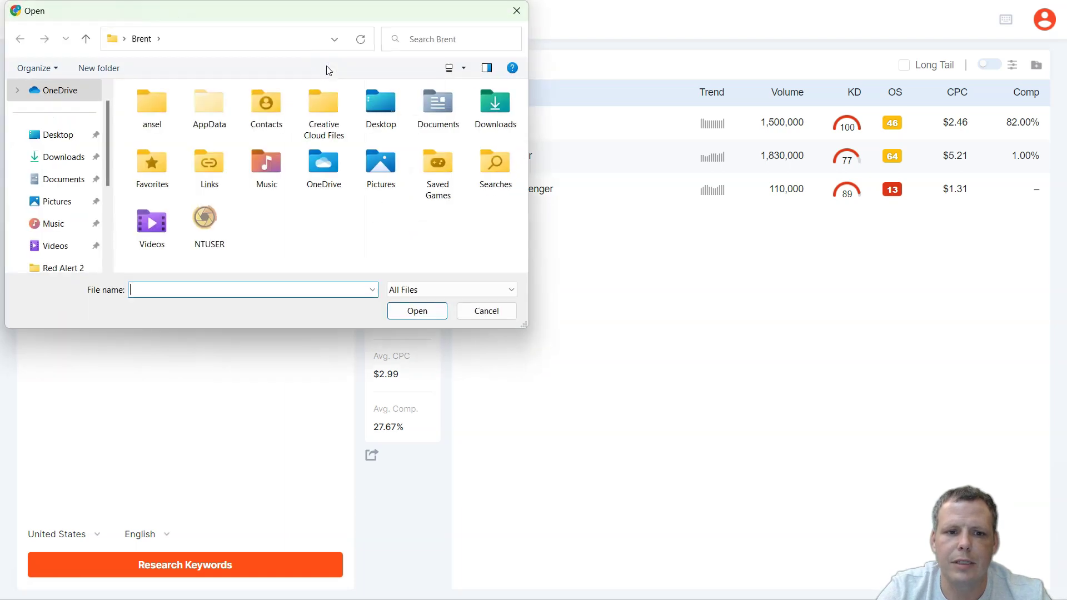
pyautogui.click(516, 10)
pyautogui.click(190, 312)
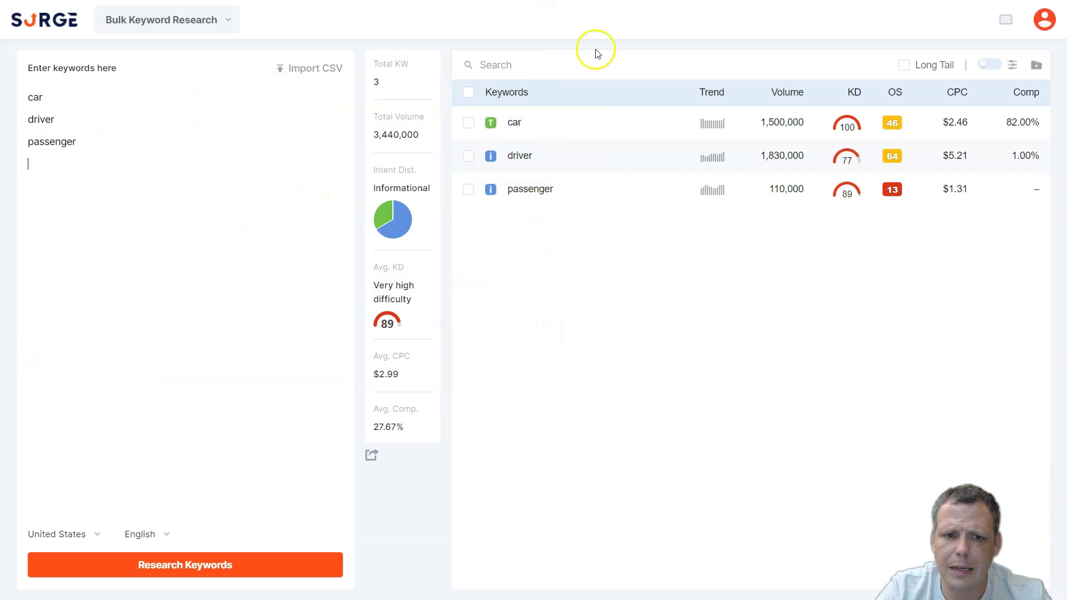
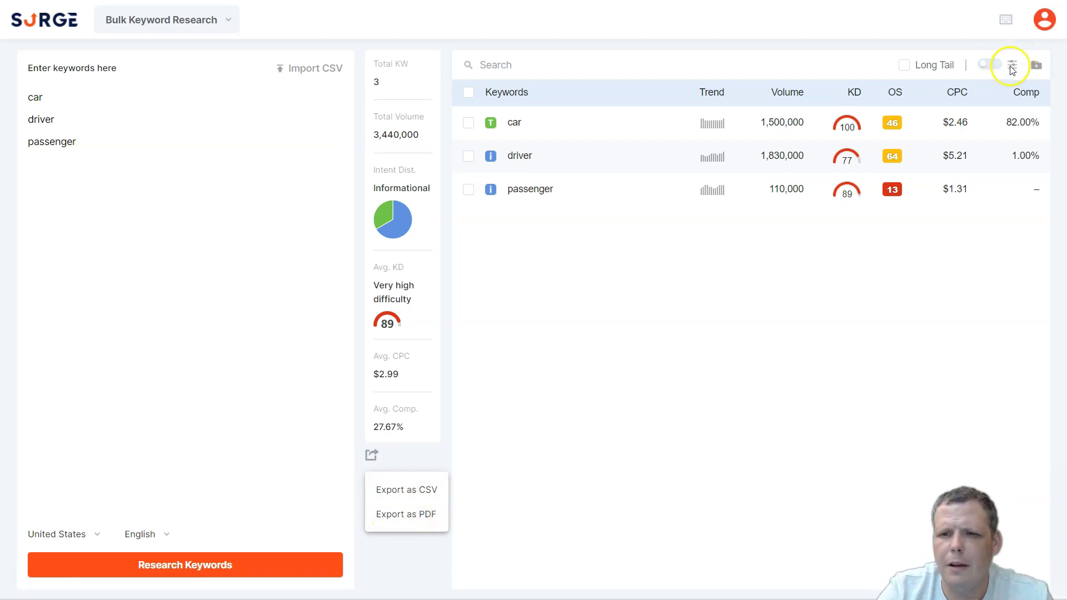
# Step: Open the advanced keyword filters, try the search intent options and leave only Local selected
pyautogui.click(1013, 66)
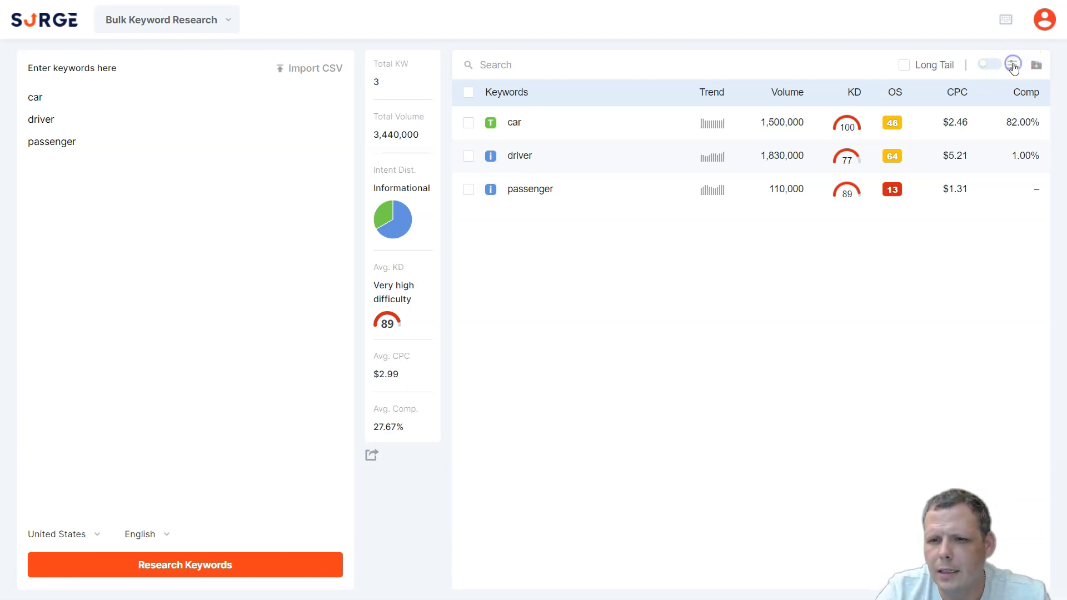
pyautogui.click(1013, 66)
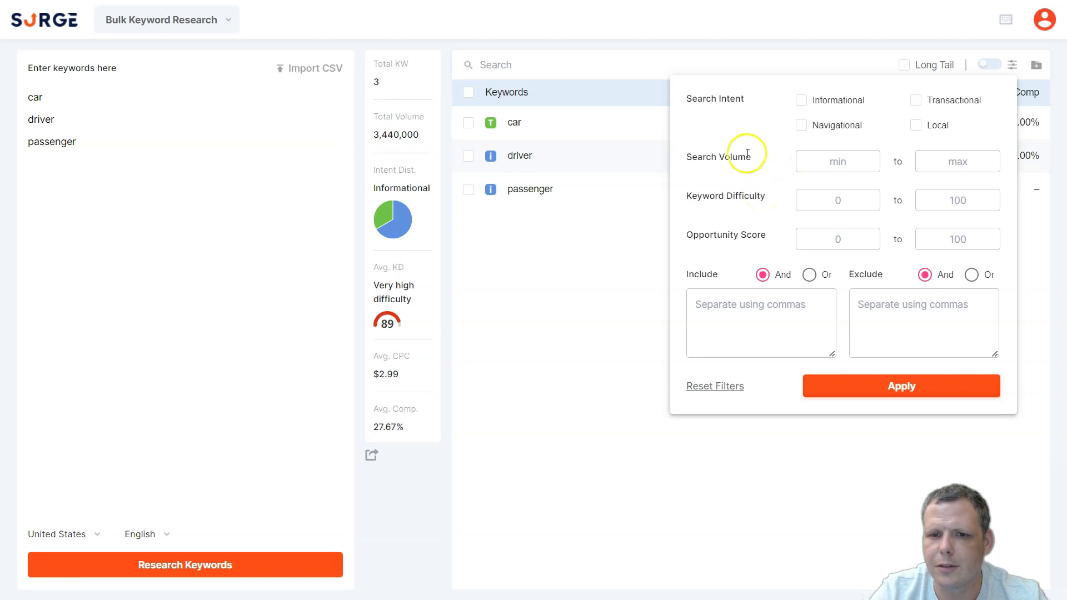
pyautogui.click(802, 100)
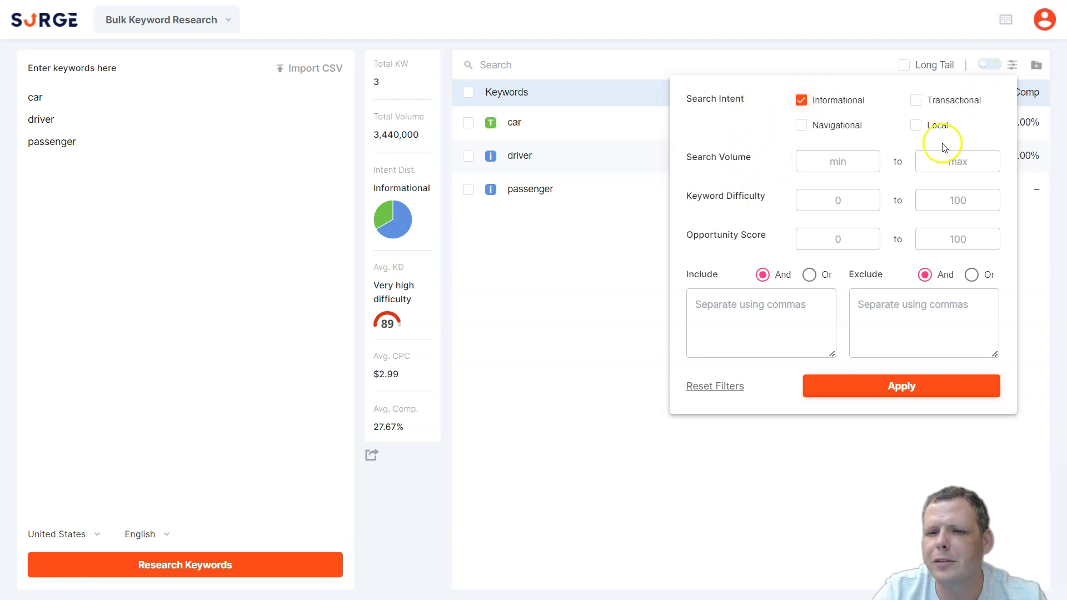
pyautogui.click(916, 100)
pyautogui.click(918, 125)
pyautogui.click(803, 125)
pyautogui.click(800, 99)
pyautogui.click(807, 123)
pyautogui.click(916, 100)
# Step: Set the search volume filter range from 0 to 4000
pyautogui.click(832, 163)
pyautogui.write('0')
pyautogui.click(957, 182)
pyautogui.click(966, 169)
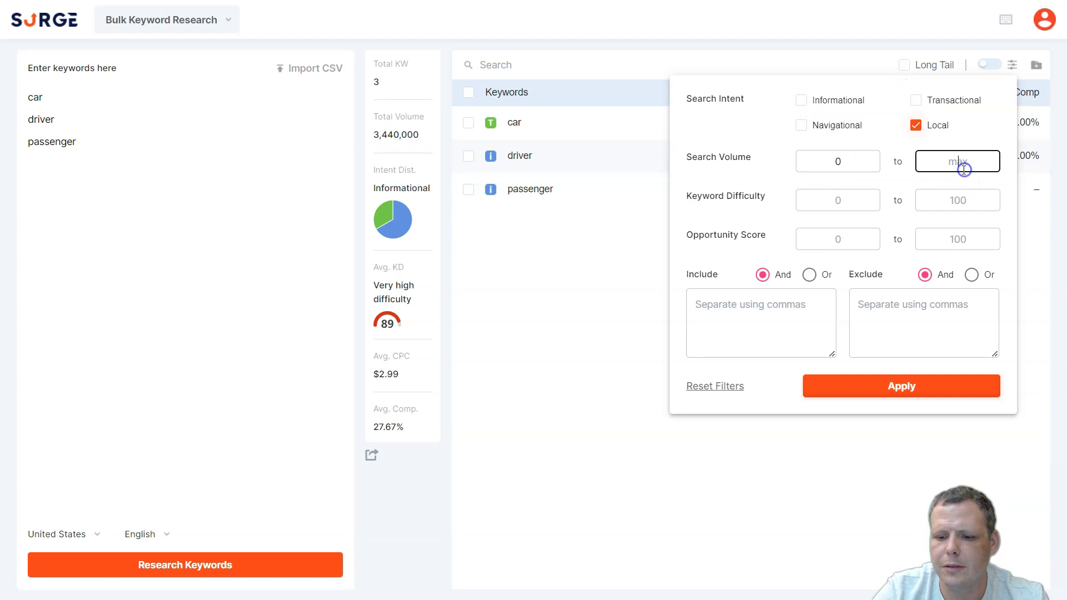
pyautogui.write('4000')
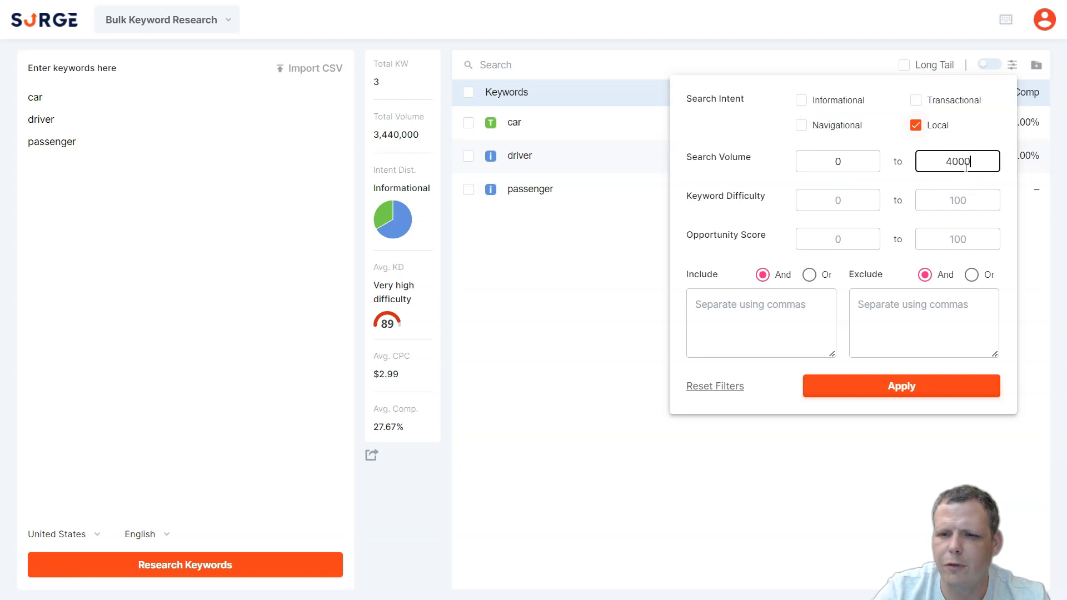
# Step: Set the keyword difficulty filter range from 25 to 75 and the minimum opportunity score to 50
pyautogui.click(843, 202)
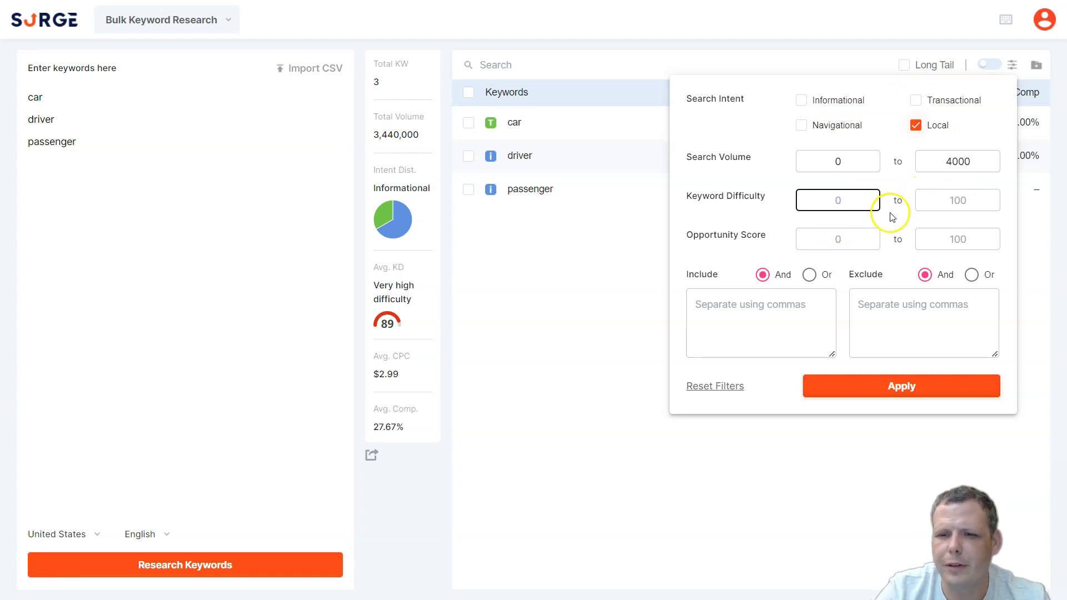
pyautogui.write('25')
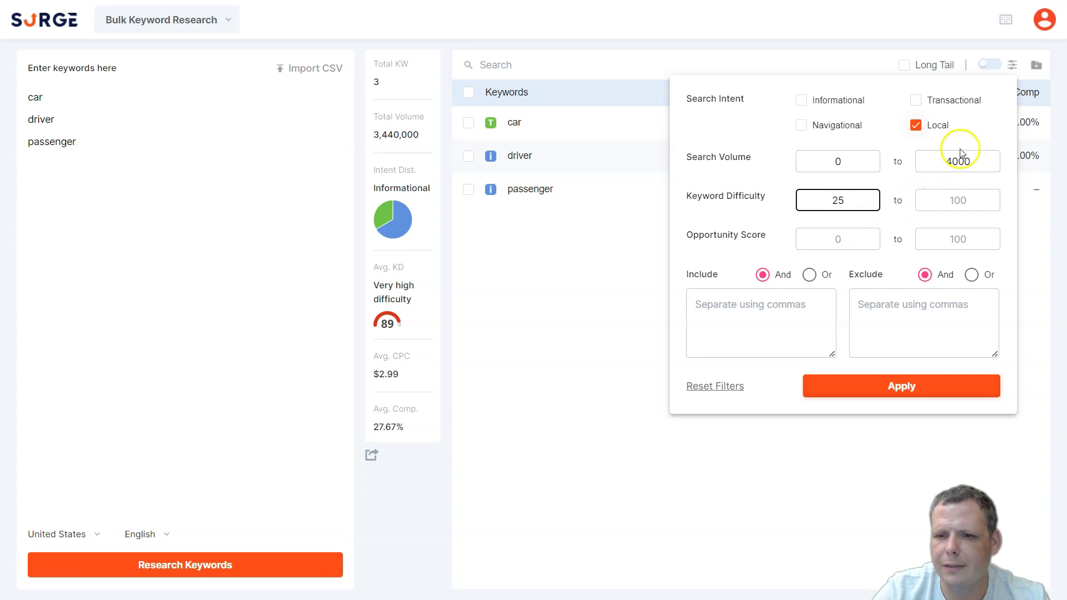
pyautogui.click(953, 202)
pyautogui.write('75')
pyautogui.click(870, 238)
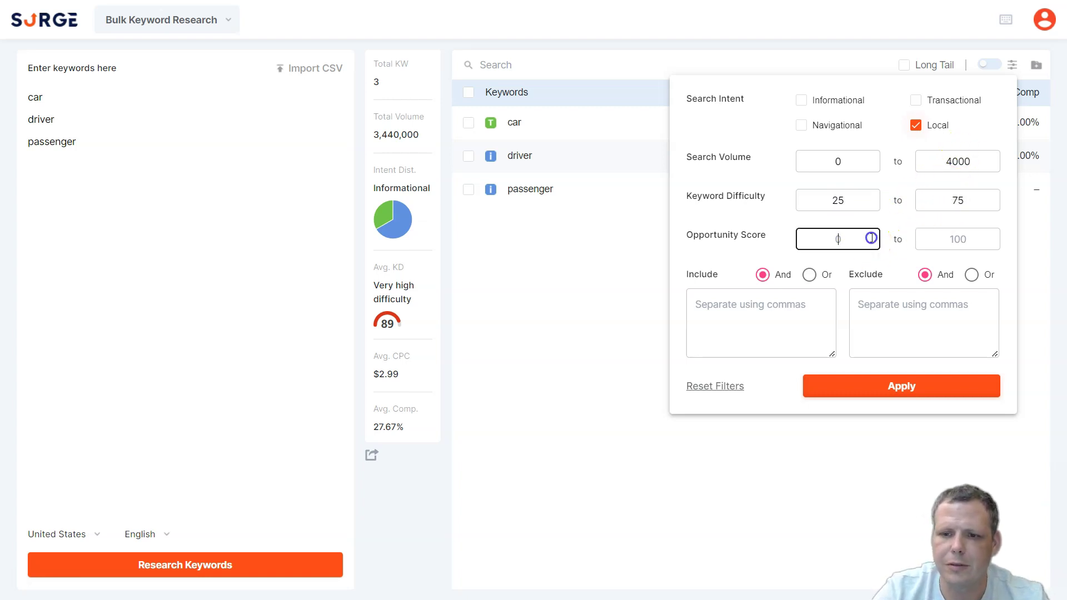
pyautogui.write('50')
pyautogui.click(868, 251)
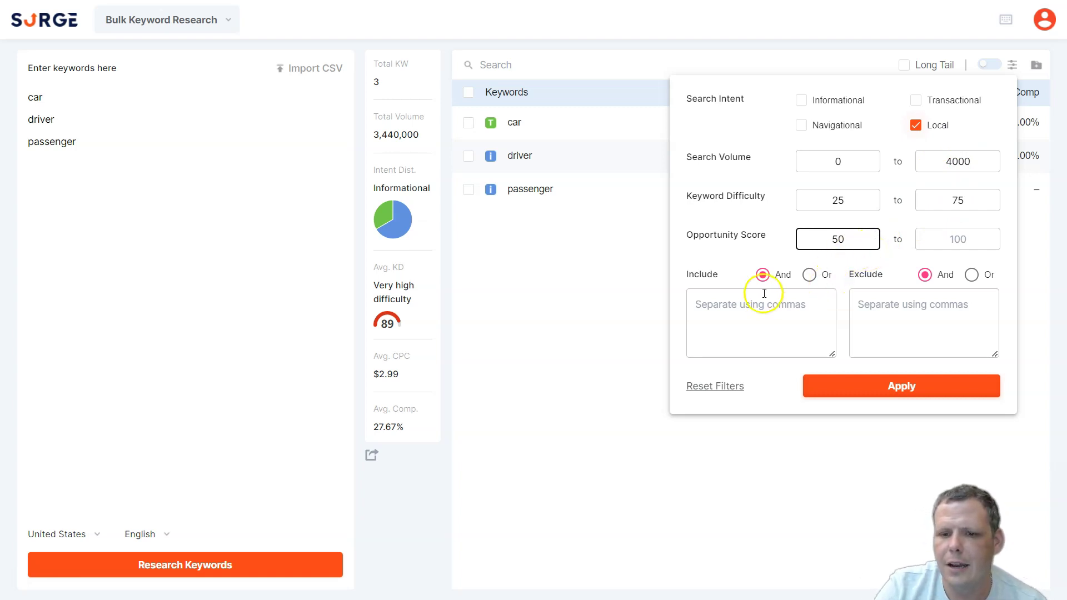
# Step: Try "wheel" as an included filter term, then clear the Include box
pyautogui.click(705, 326)
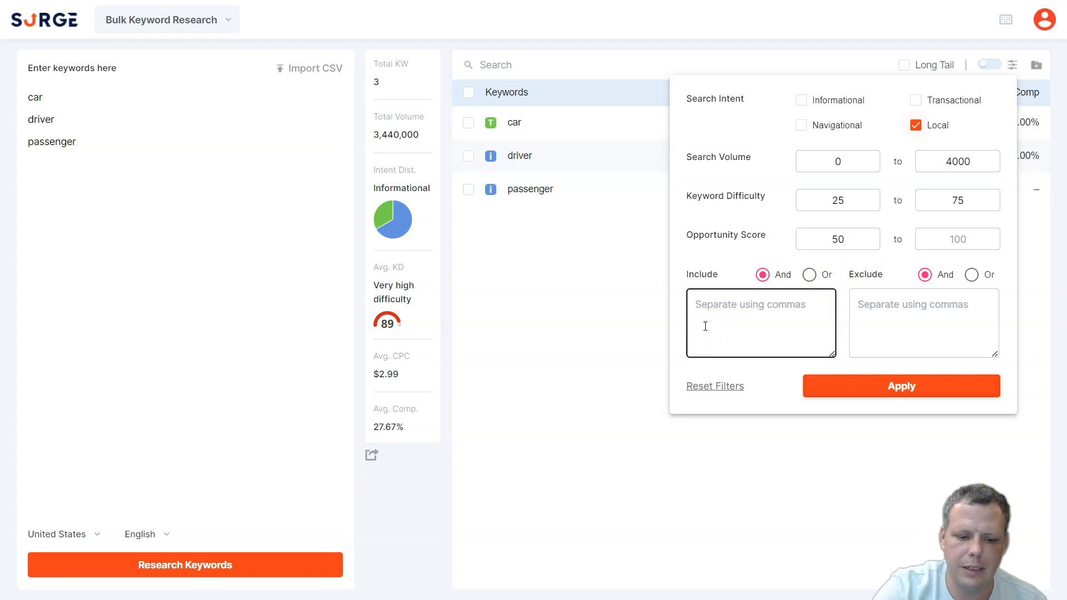
pyautogui.write('wheel')
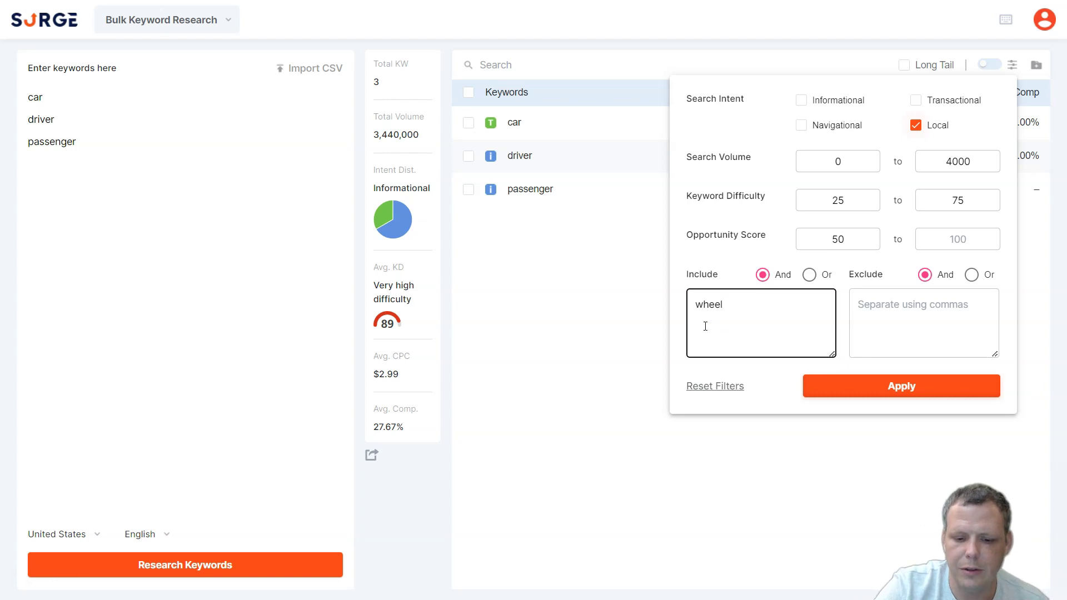
pyautogui.write(',m')
pyautogui.press('BackSpace')
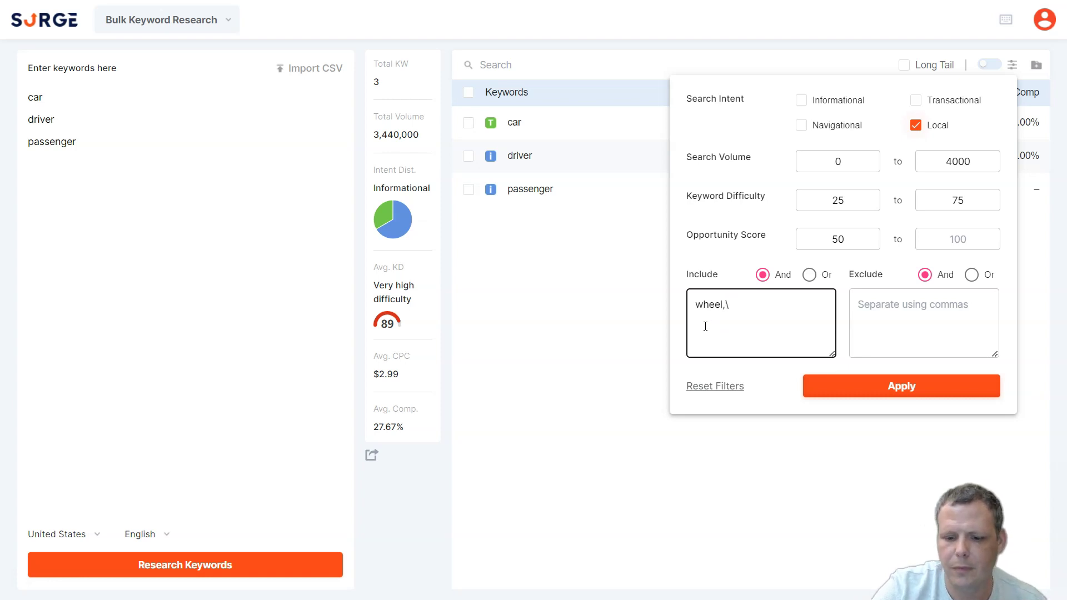
pyautogui.press('BackSpace')
pyautogui.press('BackSpace')
pyautogui.press('BackSpace')
pyautogui.press('BackSpace')
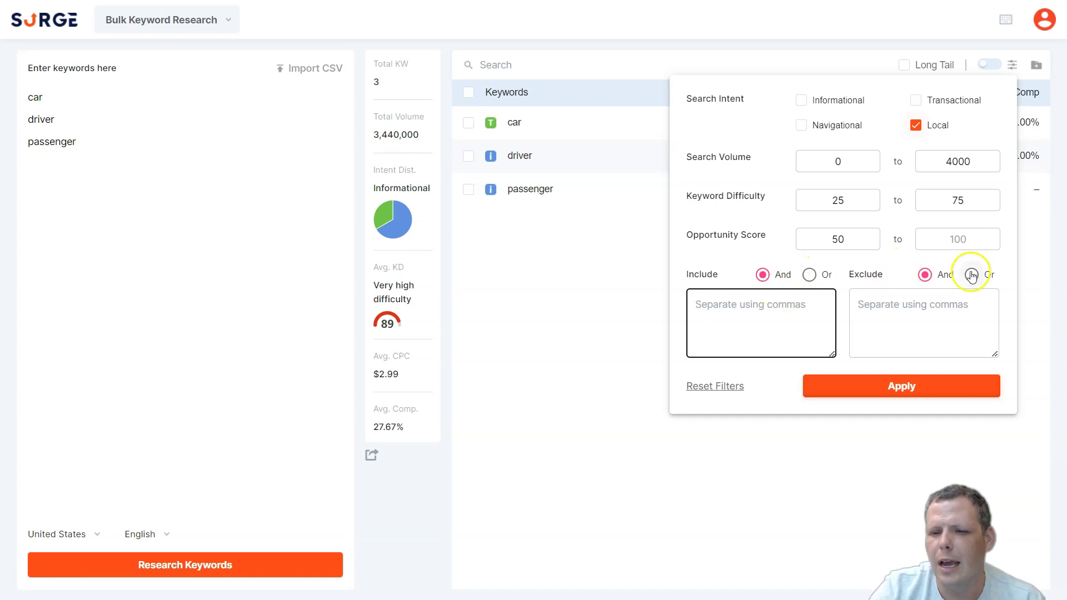
# Step: Dismiss the advanced filters without applying them and return to the dashboard
pyautogui.click(441, 340)
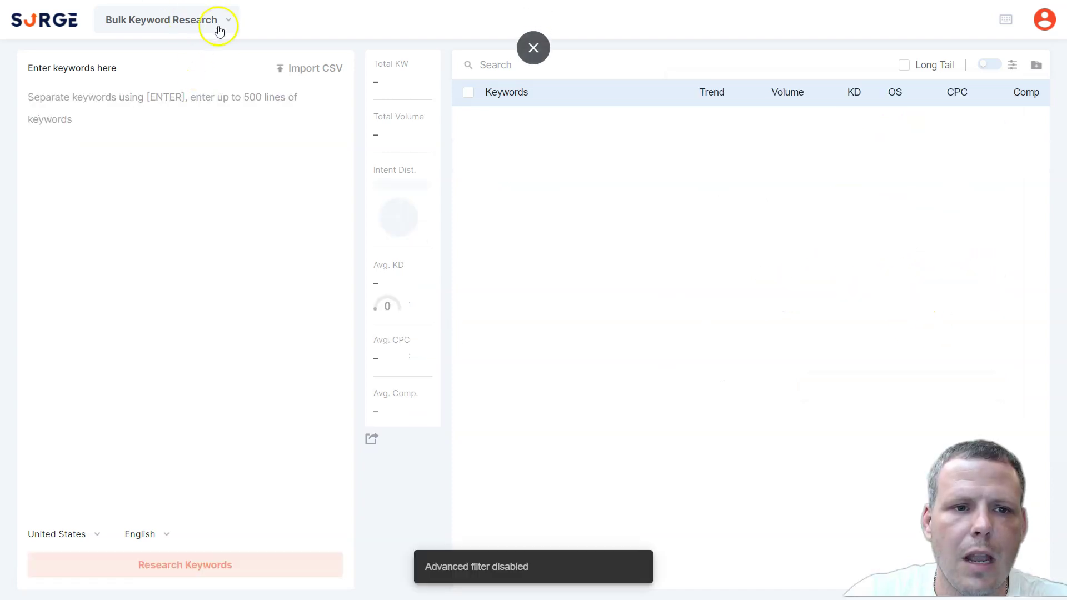
pyautogui.click(49, 18)
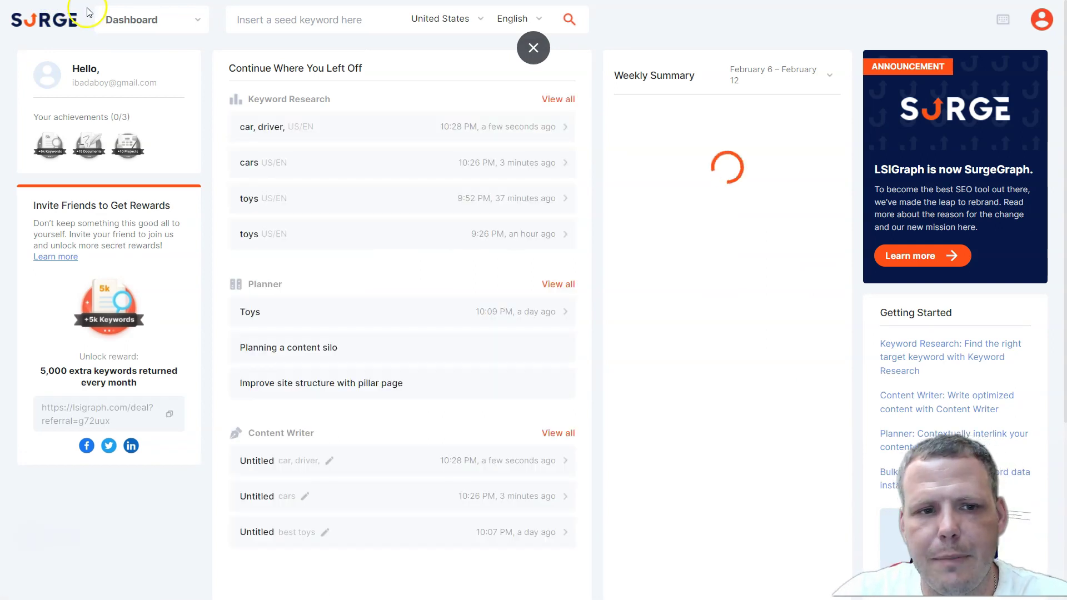